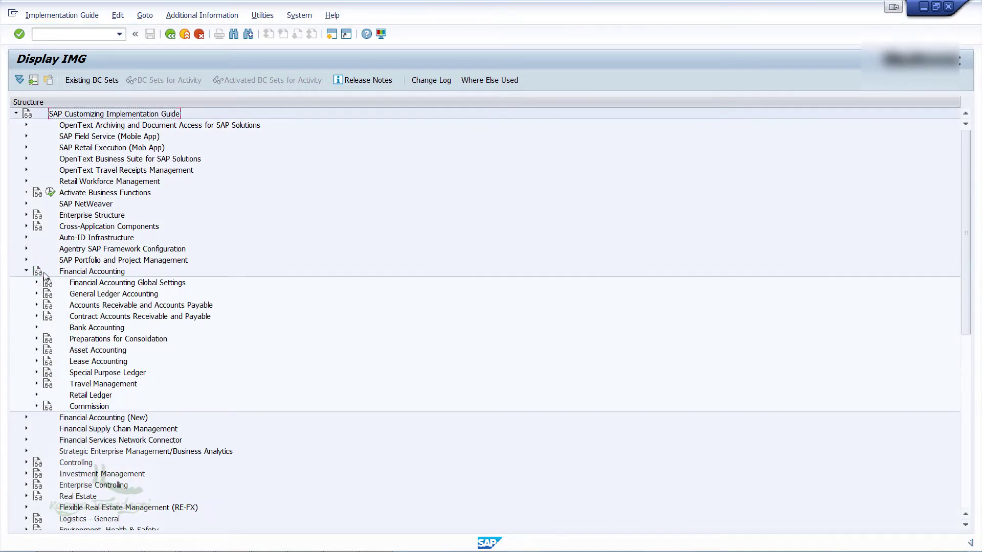
# Expand Customer Accounts preparations and run Define Account Groups with Screen Layout (Customers)
pyautogui.click(36, 305)
pyautogui.click(47, 317)
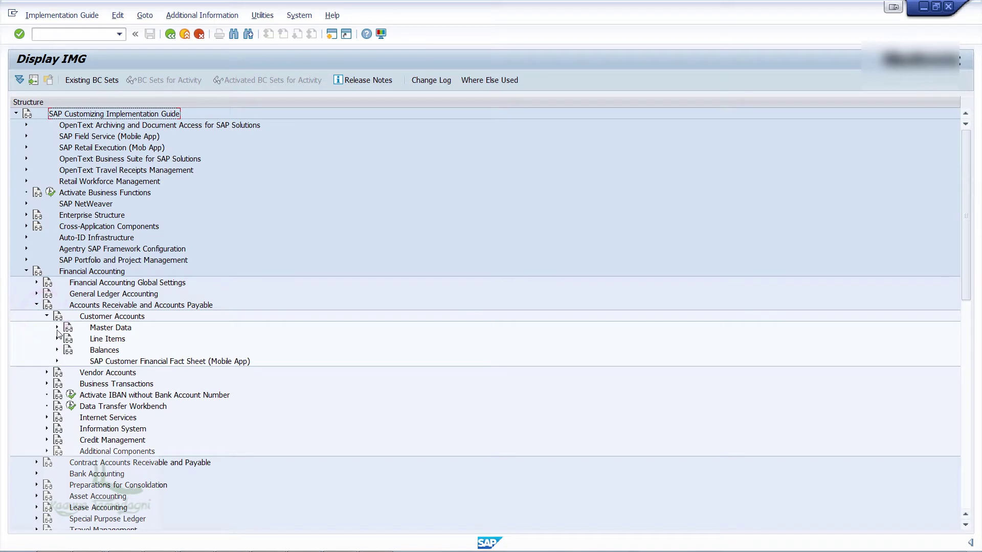
pyautogui.click(57, 327)
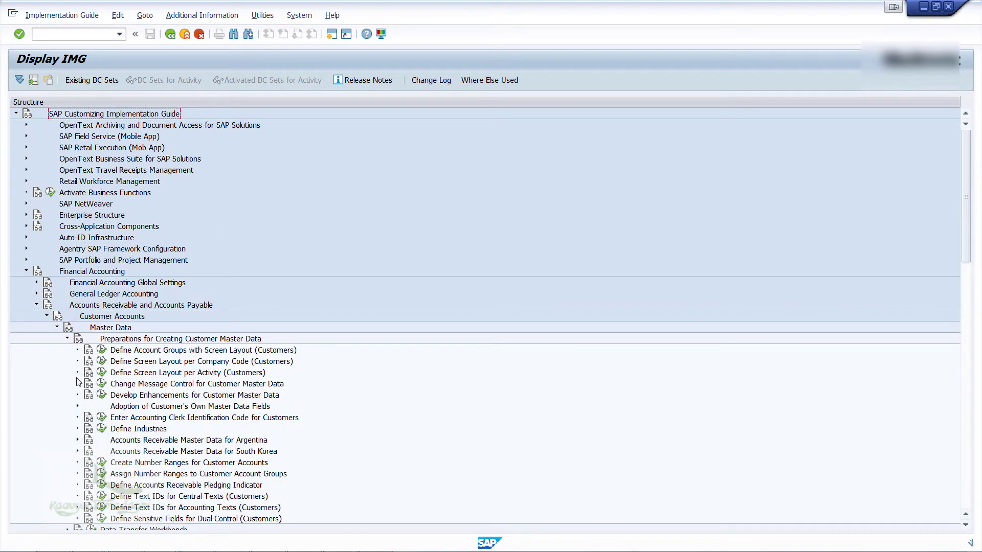
pyautogui.click(103, 351)
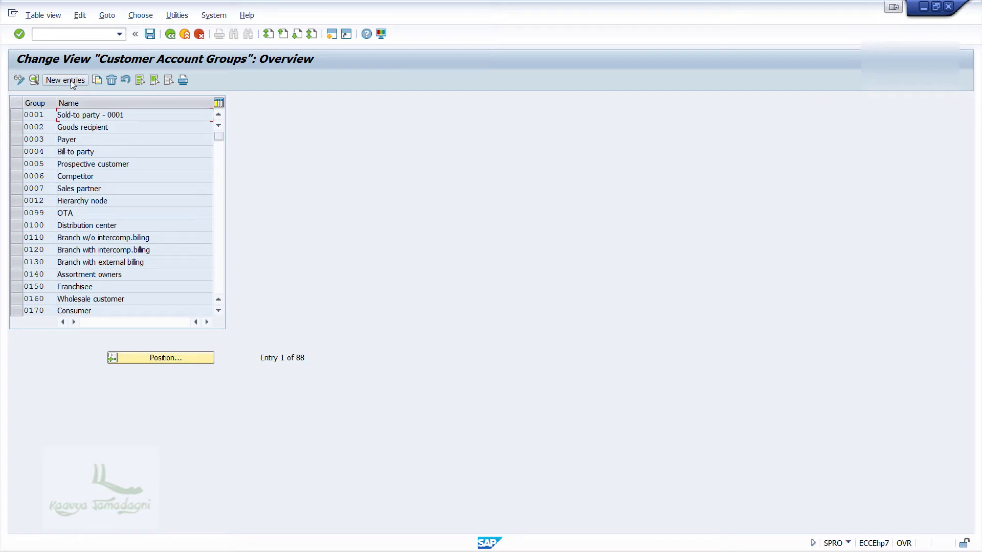
# Add new account group ABCC with the meaning 'Customer A/C grp ABCC'
pyautogui.click(71, 81)
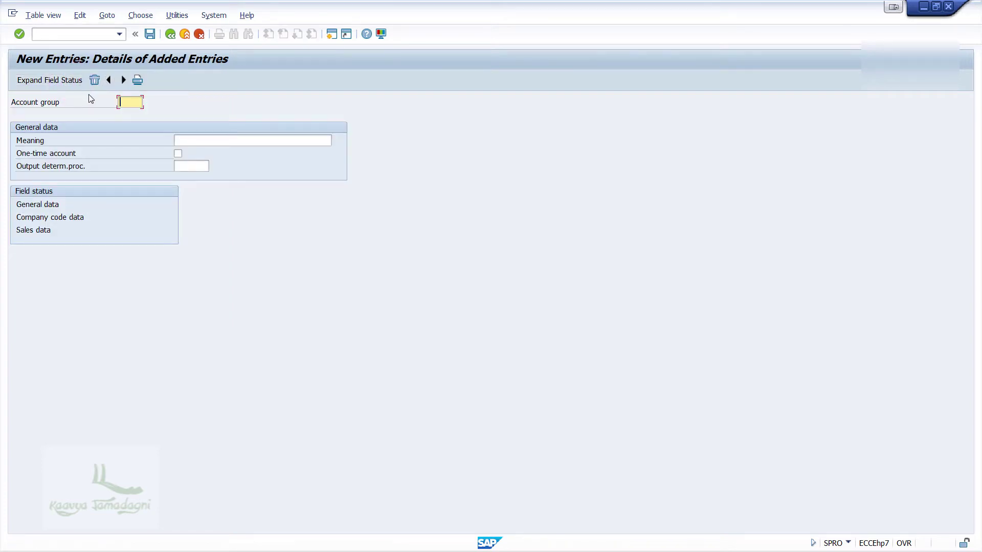
pyautogui.write('ABCC')
pyautogui.press('Tab')
pyautogui.write('Customer A/C')
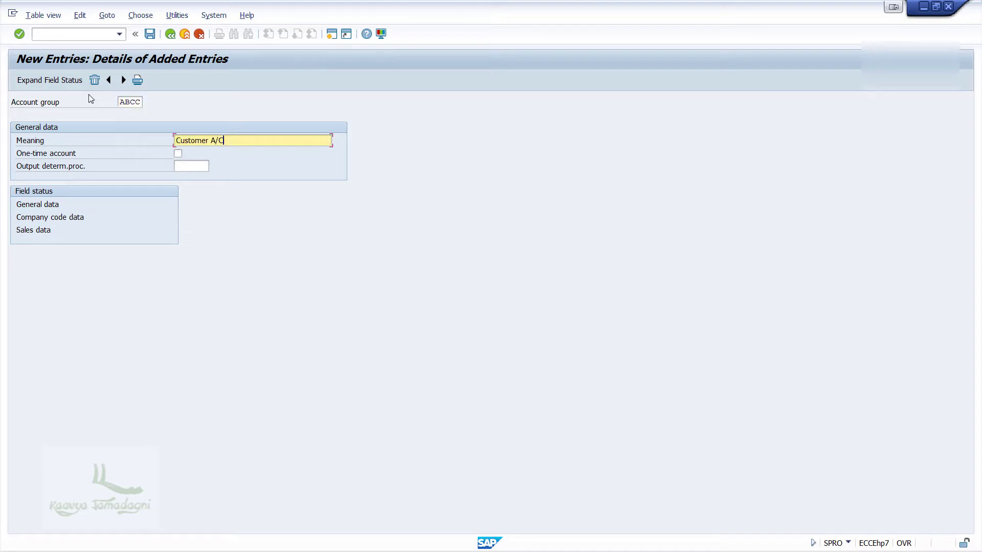
pyautogui.write(' gro')
pyautogui.press('BackSpace')
pyautogui.write('p ABCC')
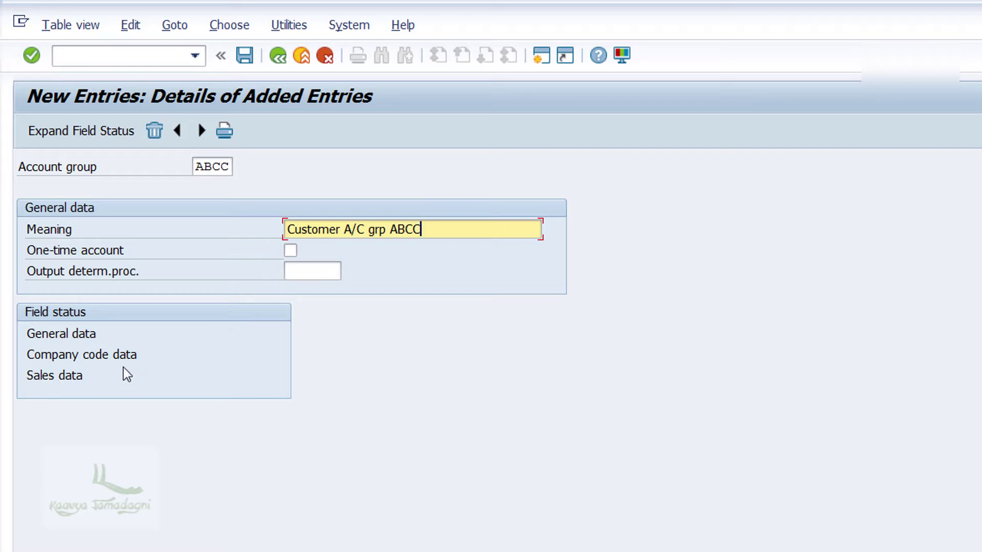
pyautogui.click(312, 271)
pyautogui.click(310, 225)
# Review the General data field status groups for account group ABCC
pyautogui.click(68, 329)
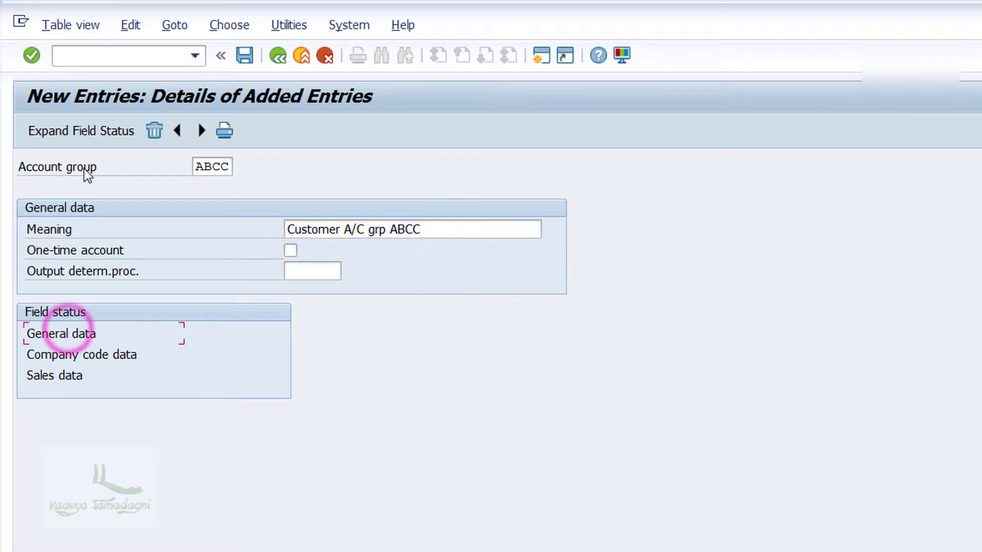
pyautogui.click(81, 132)
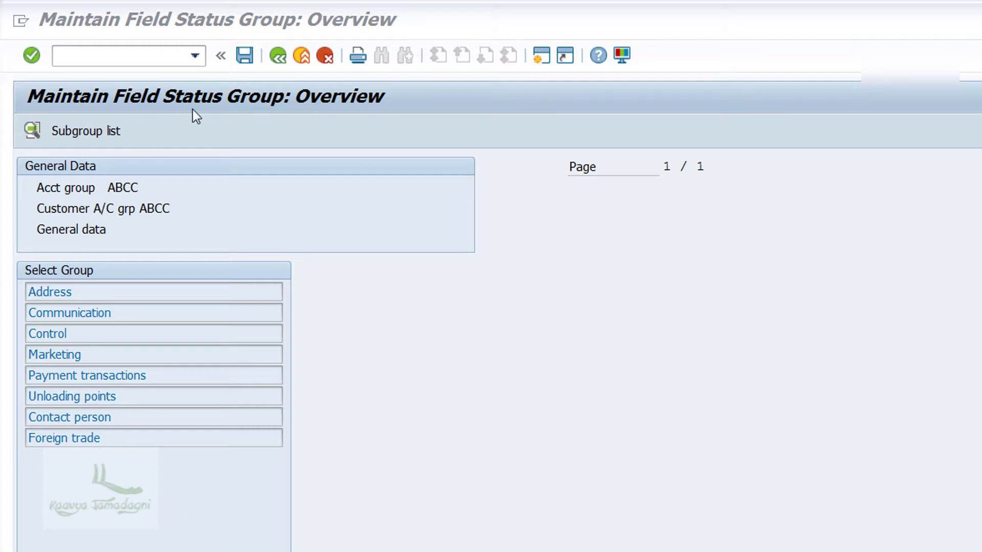
pyautogui.click(276, 57)
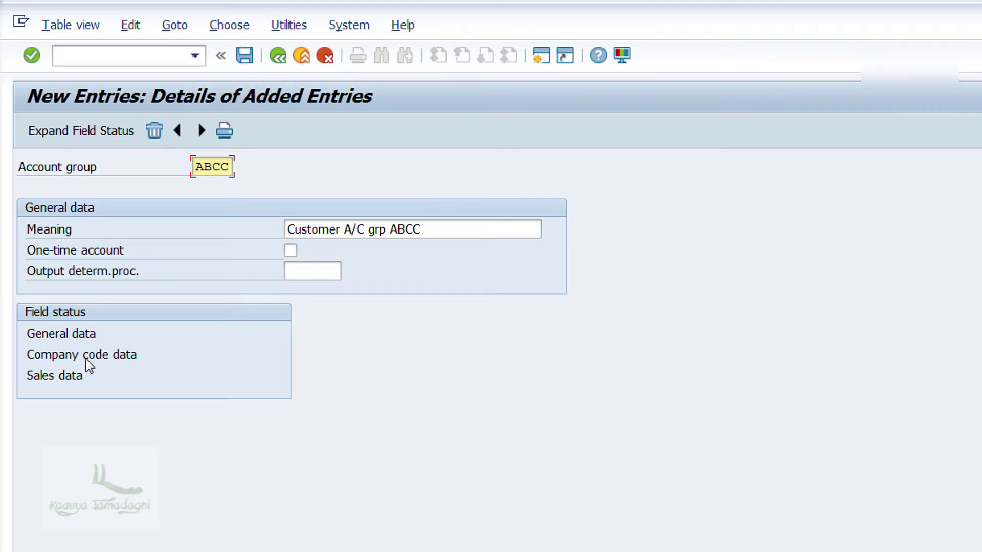
# Check the Account management and Sales field status settings for ABCC
pyautogui.doubleClick(126, 355)
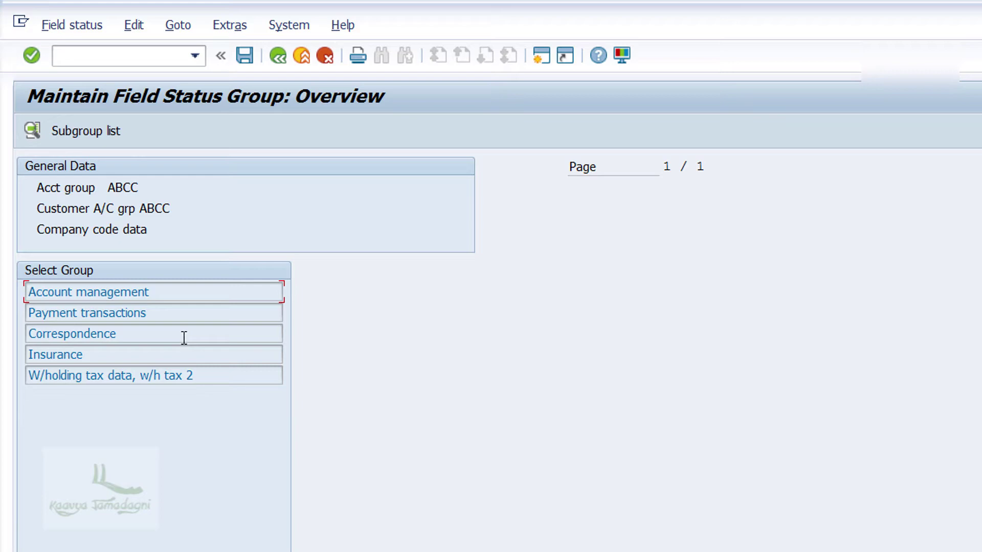
pyautogui.doubleClick(202, 287)
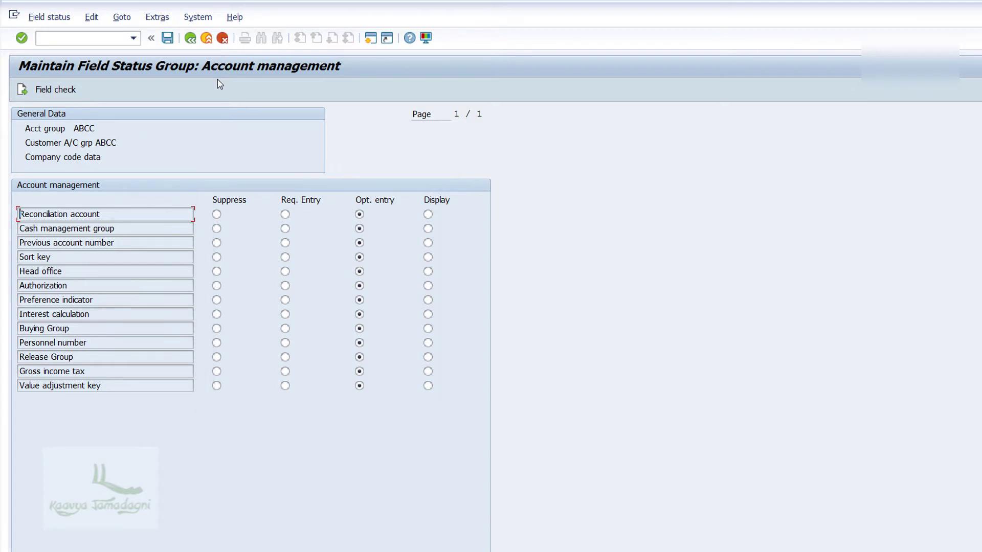
pyautogui.click(186, 44)
pyautogui.click(187, 44)
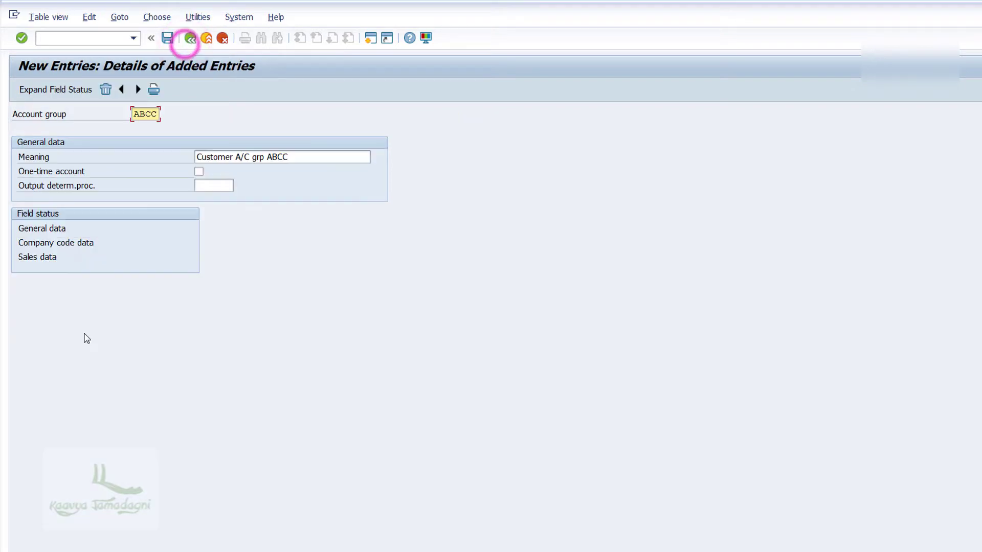
pyautogui.doubleClick(55, 259)
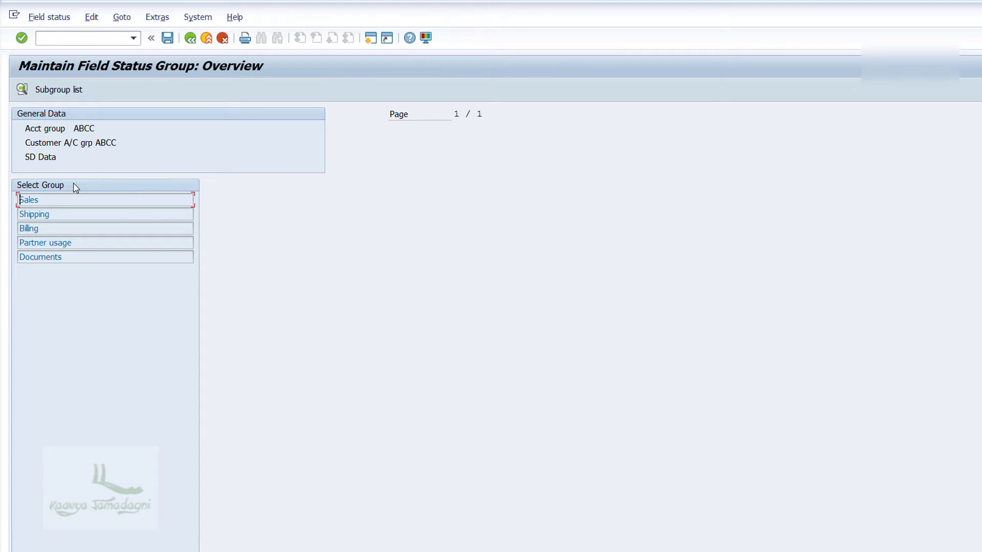
pyautogui.doubleClick(65, 198)
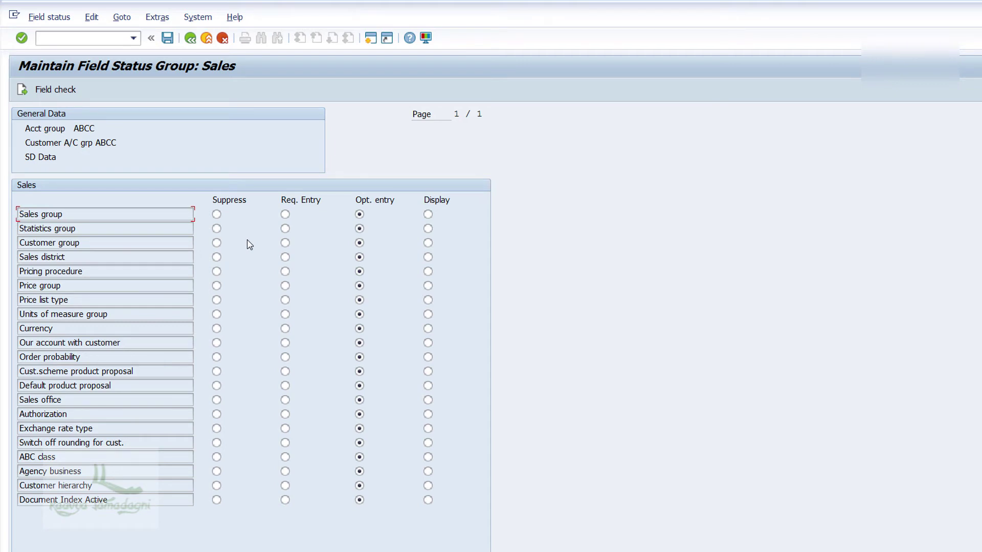
# Return to the ABCC details and save it under the customizing request
pyautogui.click(189, 38)
pyautogui.click(188, 41)
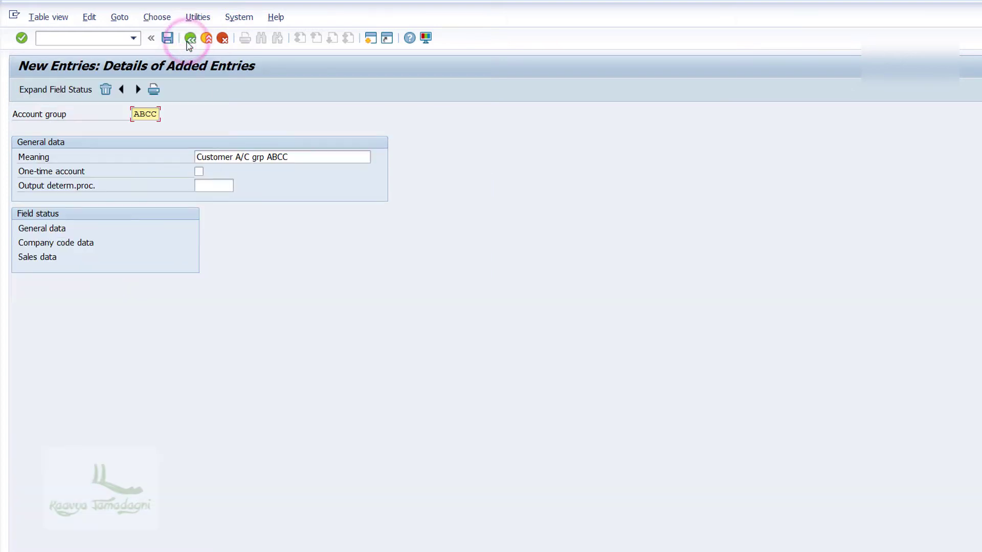
pyautogui.click(169, 40)
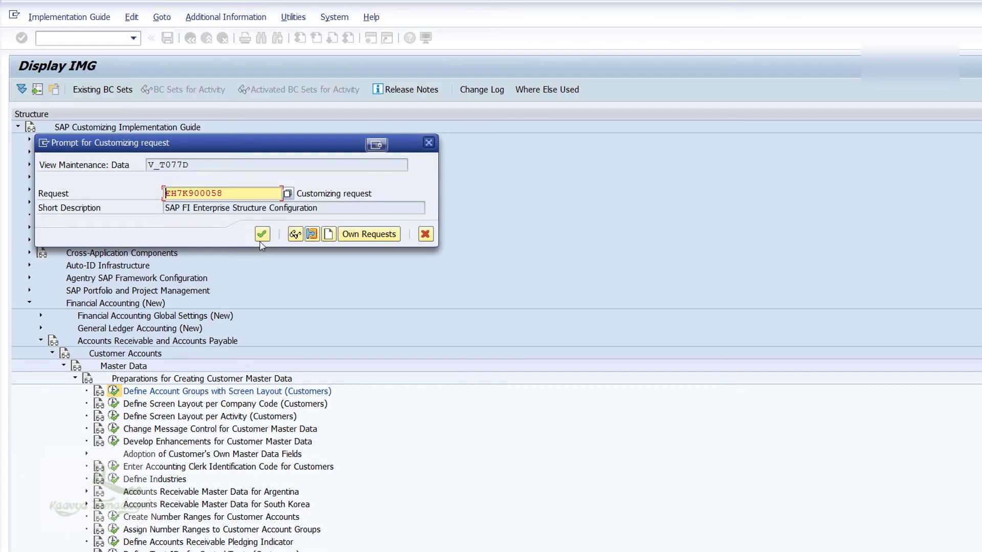
pyautogui.click(259, 238)
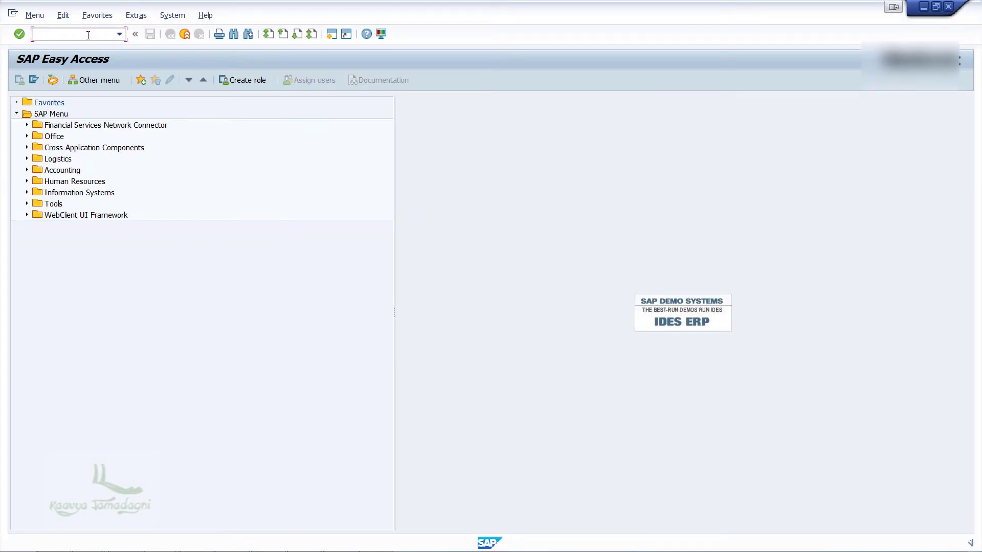
# Run SPRO and expand the IMG to Create Number Ranges for Customer Accounts
pyautogui.write('spro')
pyautogui.press('Return')
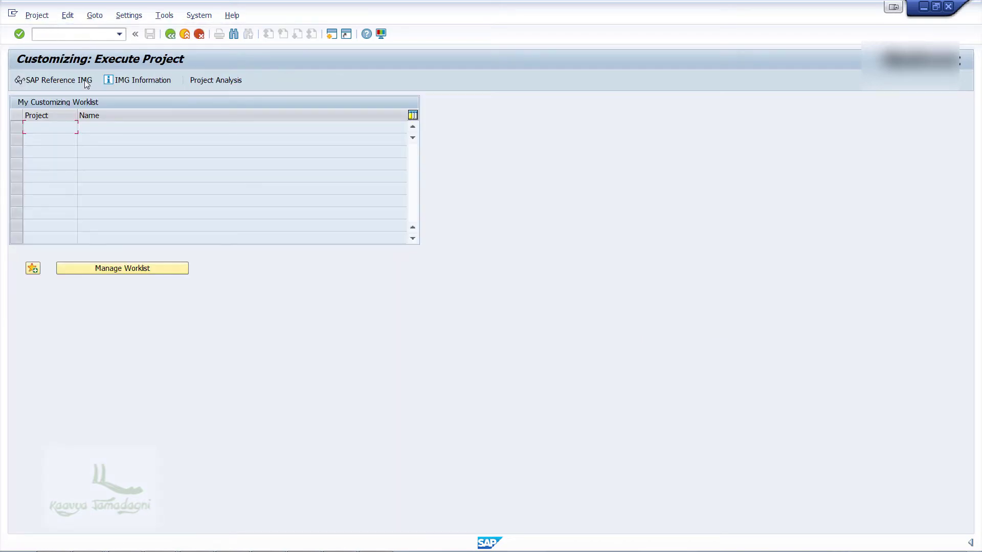
pyautogui.click(84, 80)
pyautogui.click(26, 271)
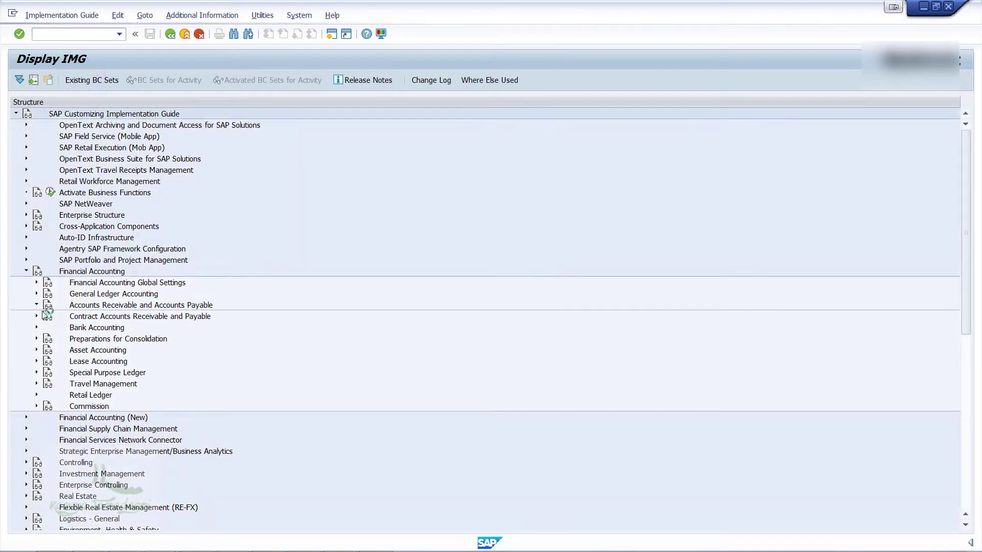
pyautogui.click(37, 304)
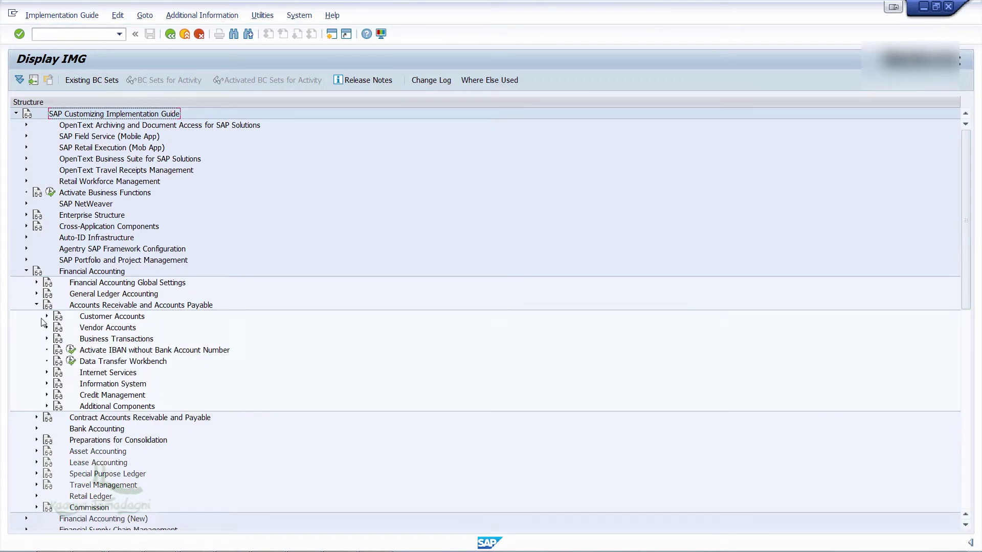
pyautogui.click(47, 316)
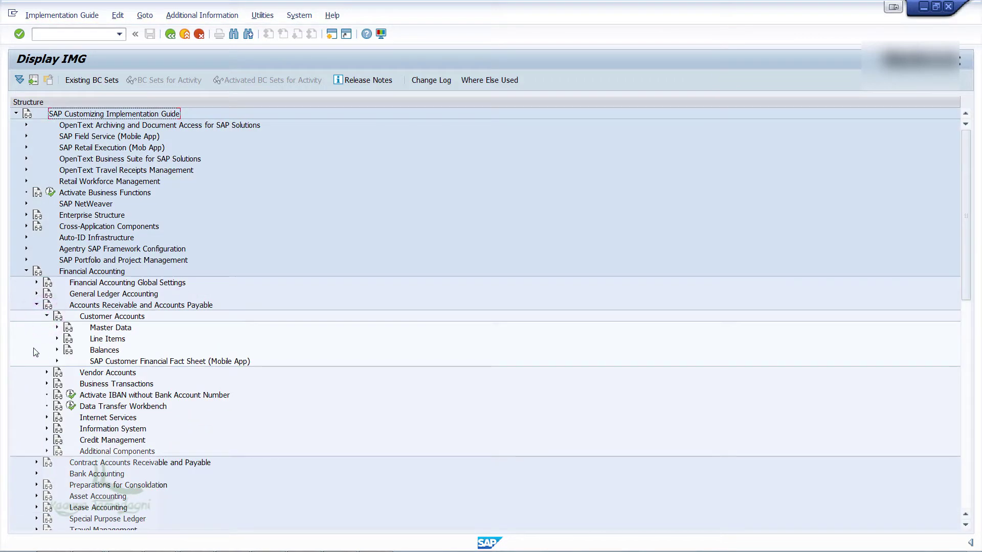
pyautogui.click(56, 331)
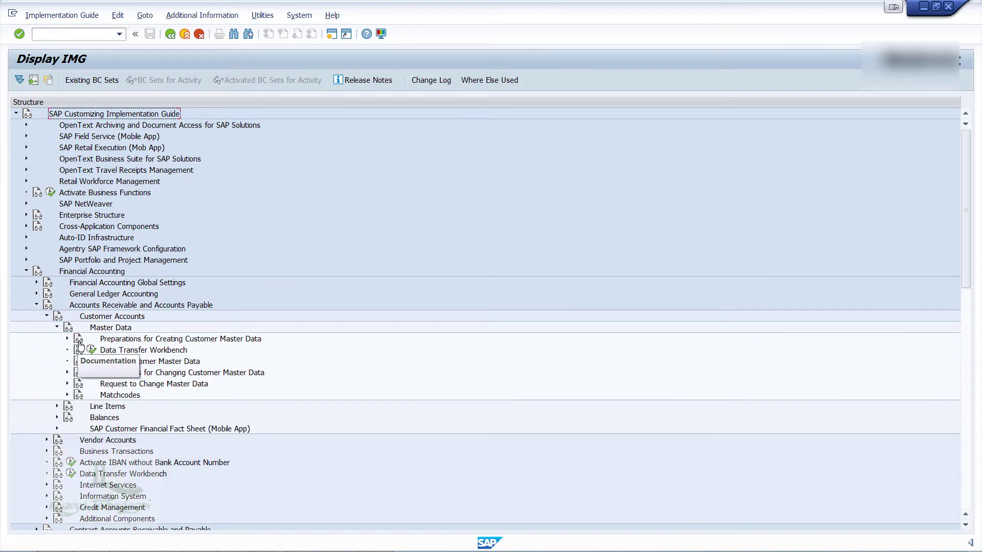
pyautogui.click(67, 338)
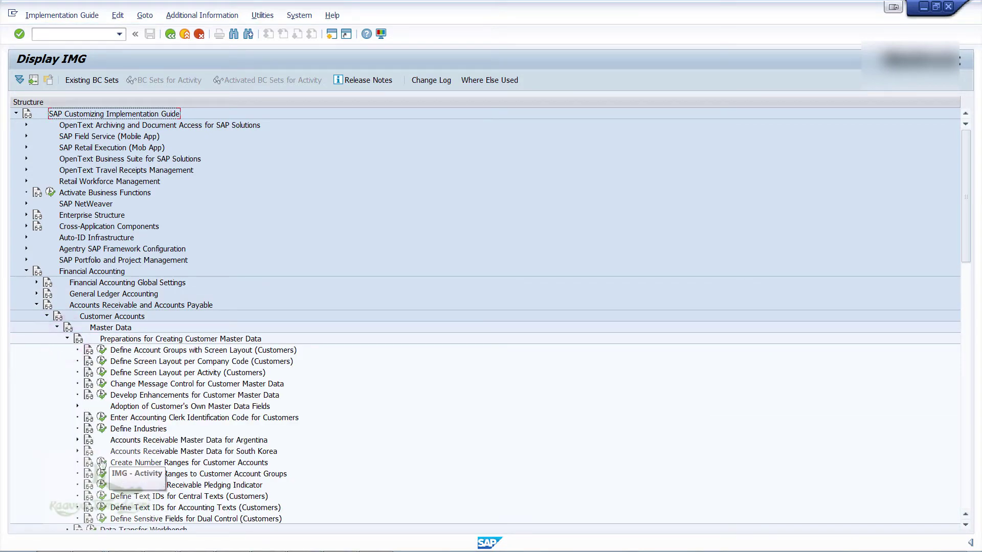
pyautogui.click(102, 462)
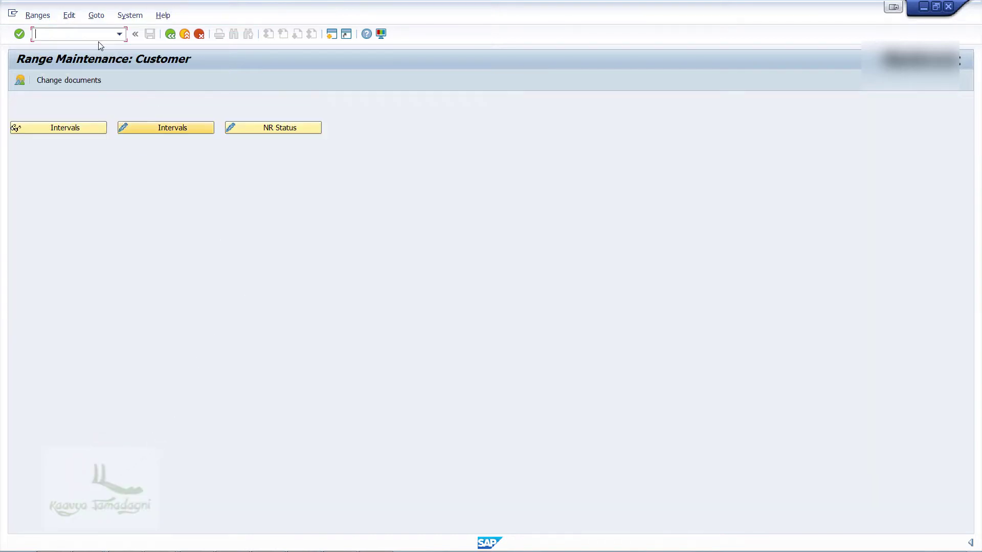
# Add customer number range interval AB from 900000 to 900999 and save it
pyautogui.click(161, 129)
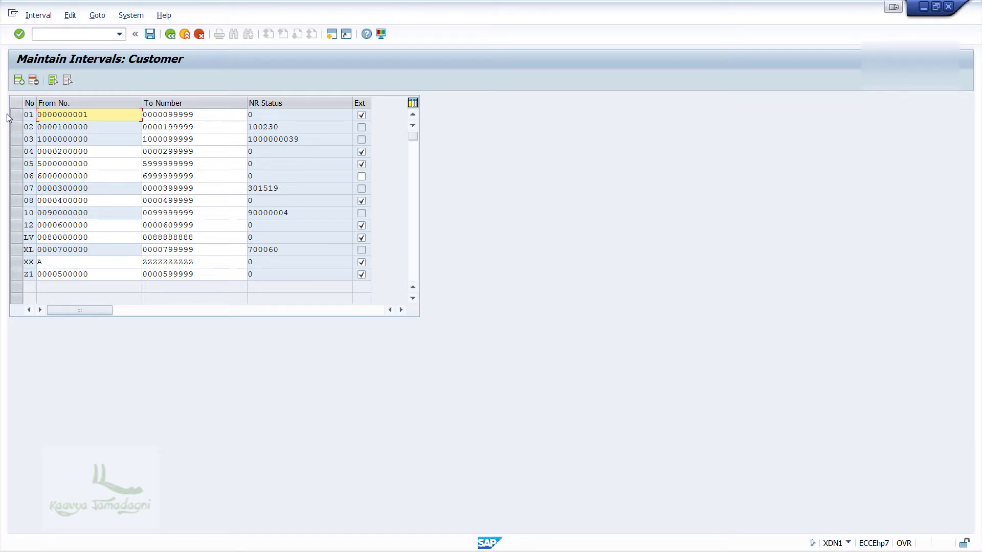
pyautogui.click(19, 82)
pyautogui.write('AB')
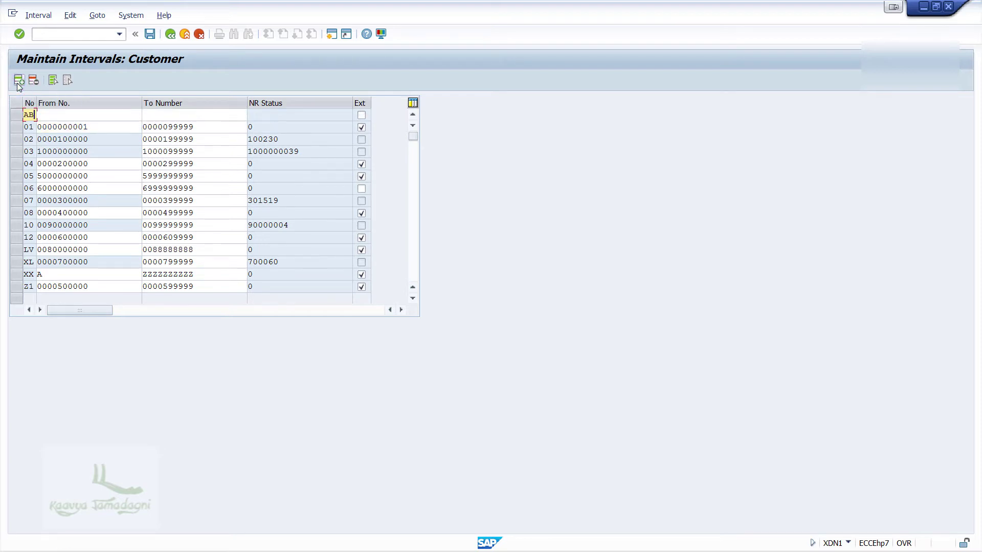
pyautogui.press('Tab')
pyautogui.write('900000')
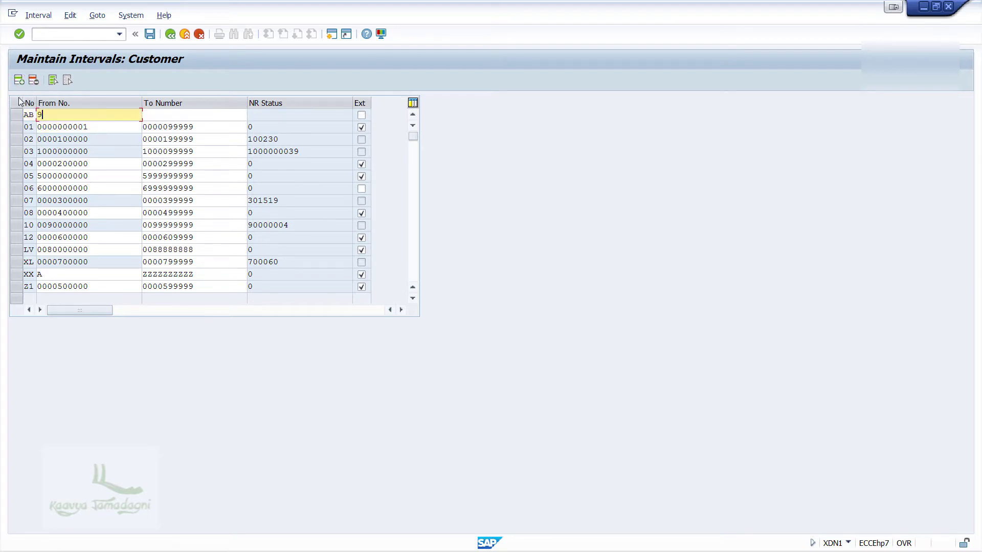
pyautogui.press('Tab')
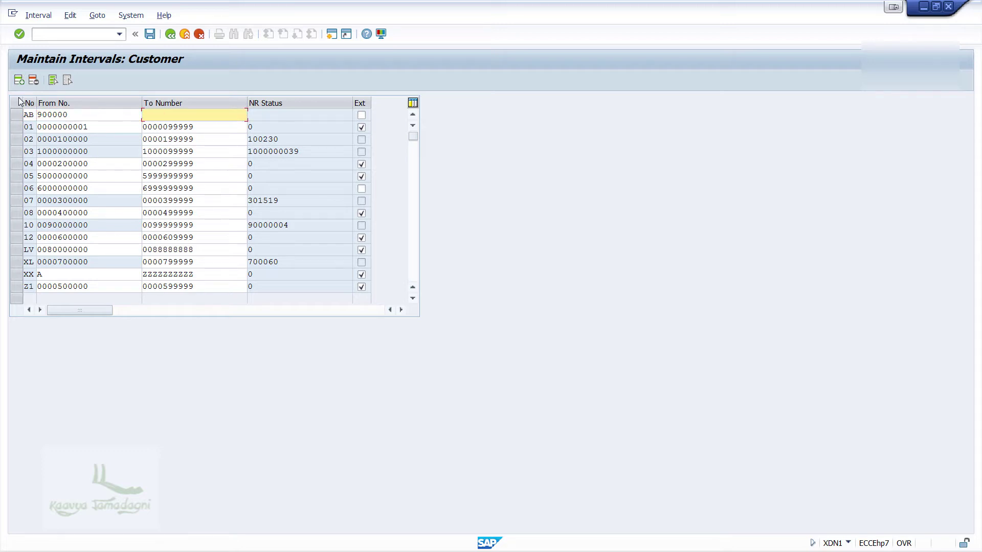
pyautogui.write('9000')
pyautogui.press('BackSpace')
pyautogui.write('999')
pyautogui.click(150, 35)
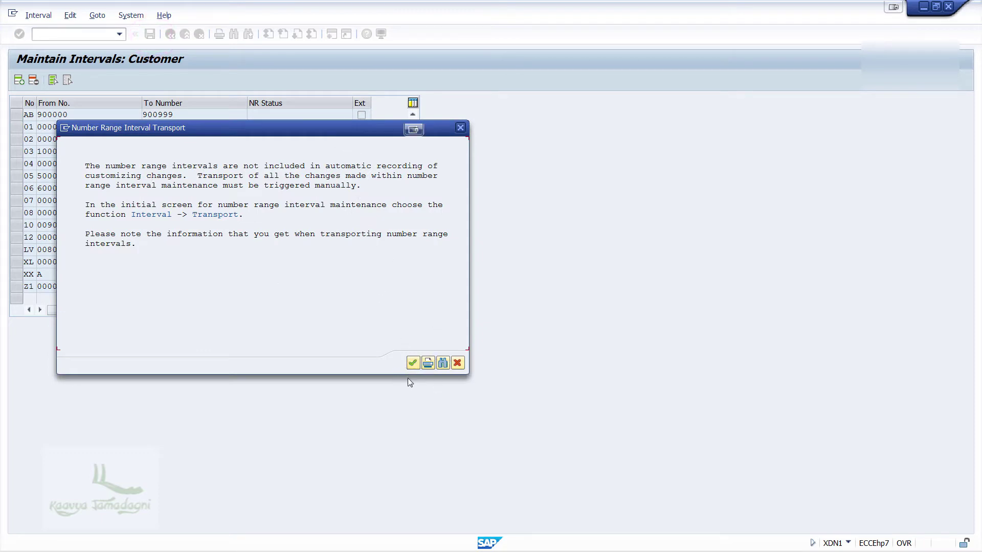
pyautogui.click(409, 364)
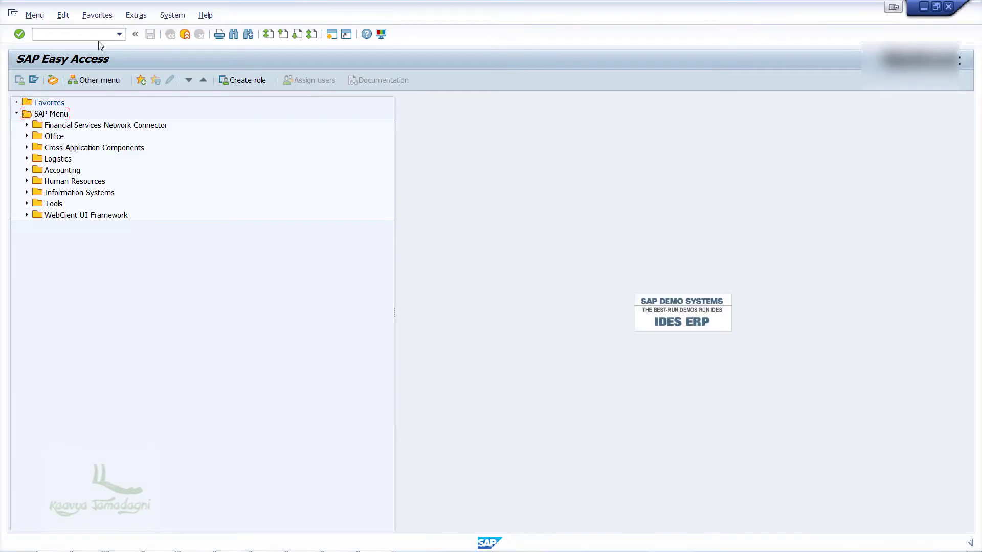
# Run SPRO and open Assign Number Ranges to Customer Account Groups
pyautogui.click(78, 34)
pyautogui.write('s')
pyautogui.write('pro')
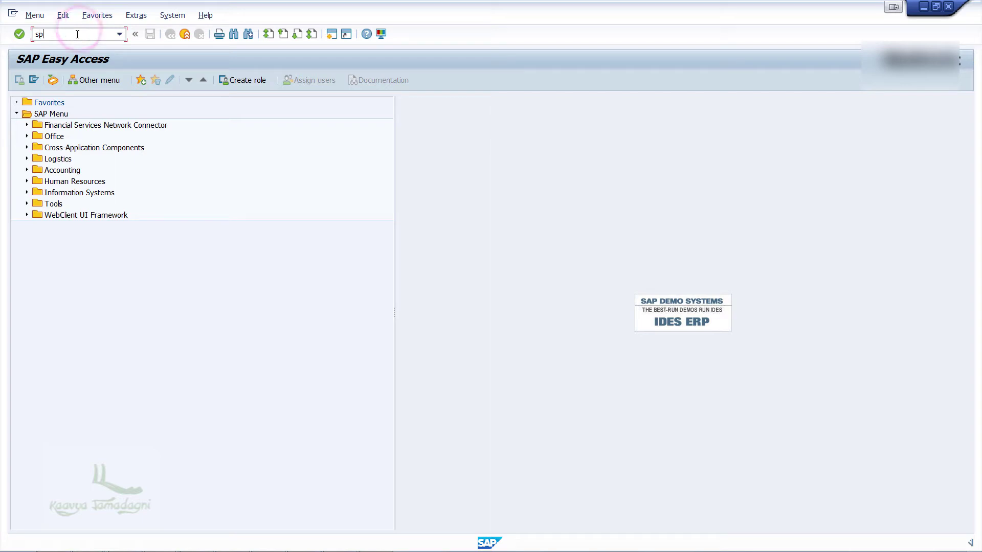
pyautogui.press('Return')
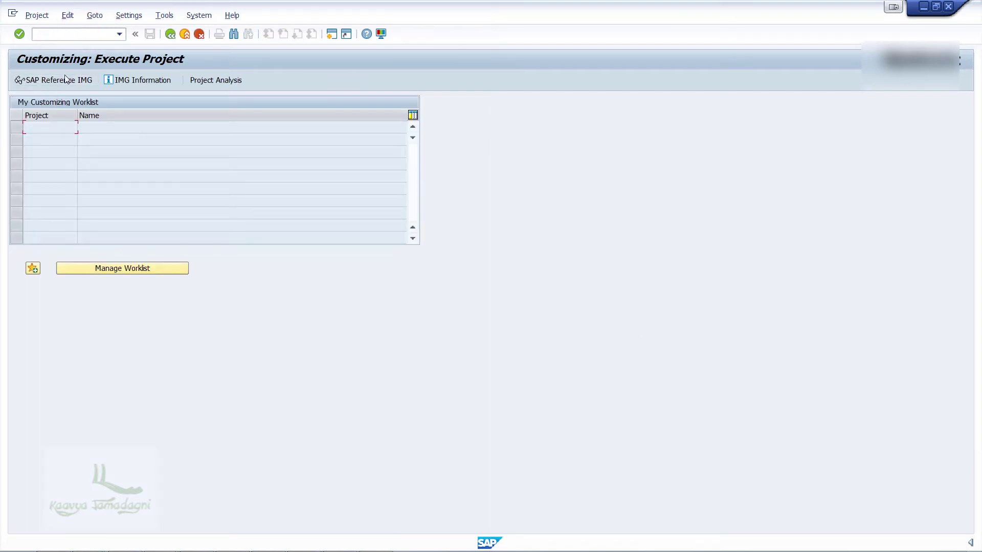
pyautogui.click(62, 80)
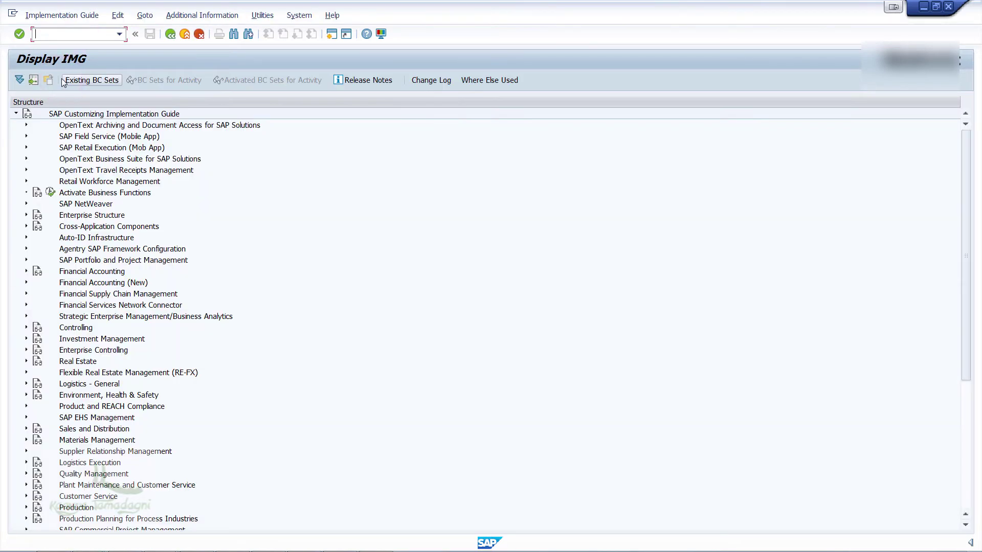
pyautogui.click(26, 271)
pyautogui.click(36, 305)
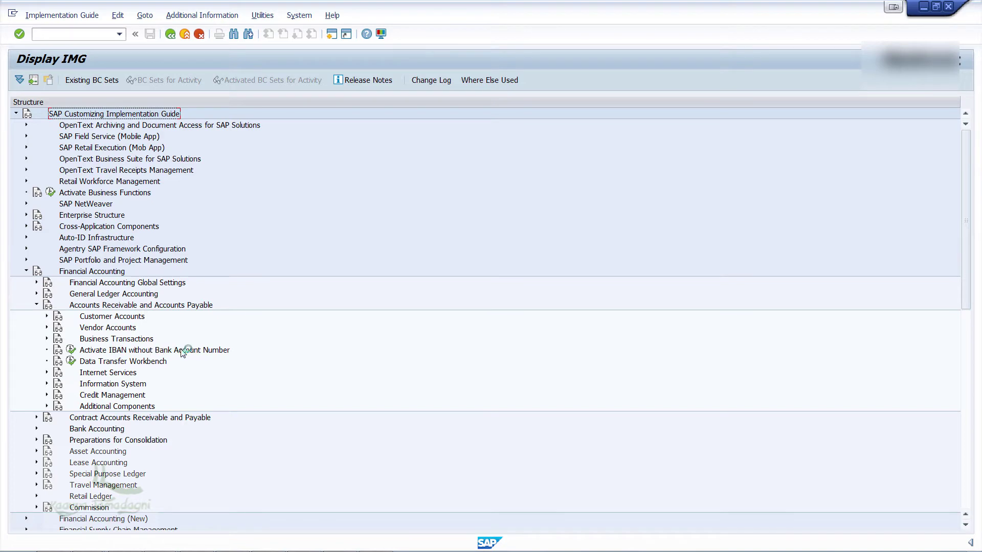
pyautogui.click(46, 316)
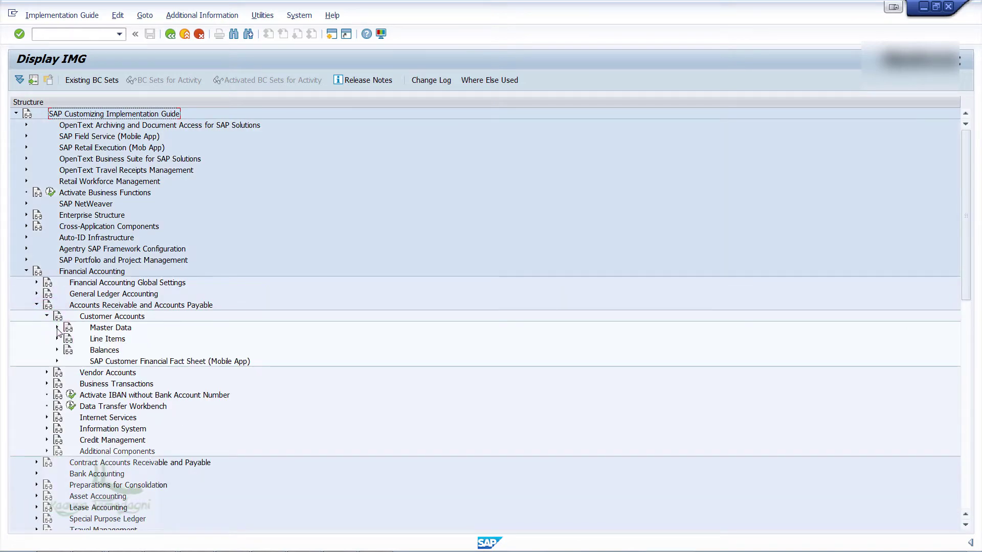
pyautogui.click(57, 327)
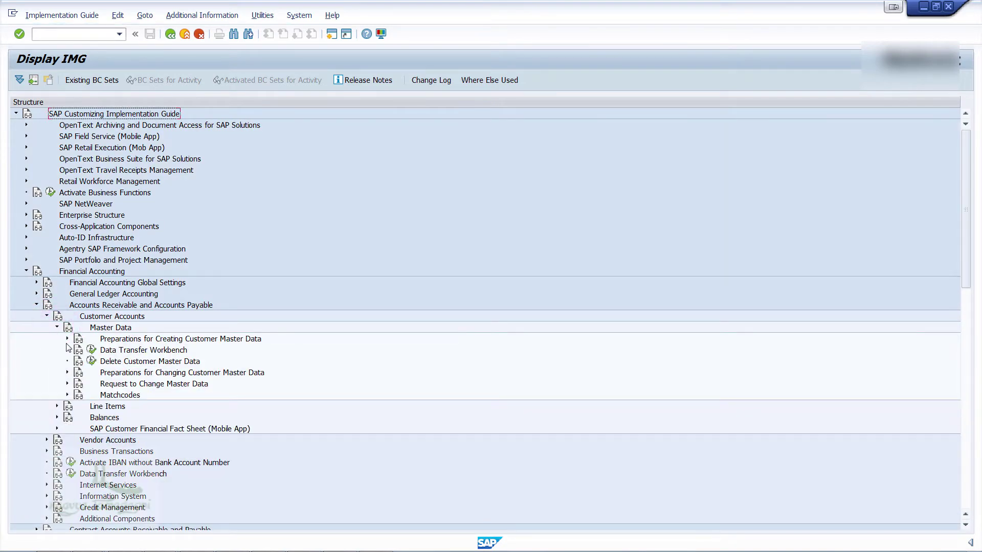
pyautogui.click(67, 339)
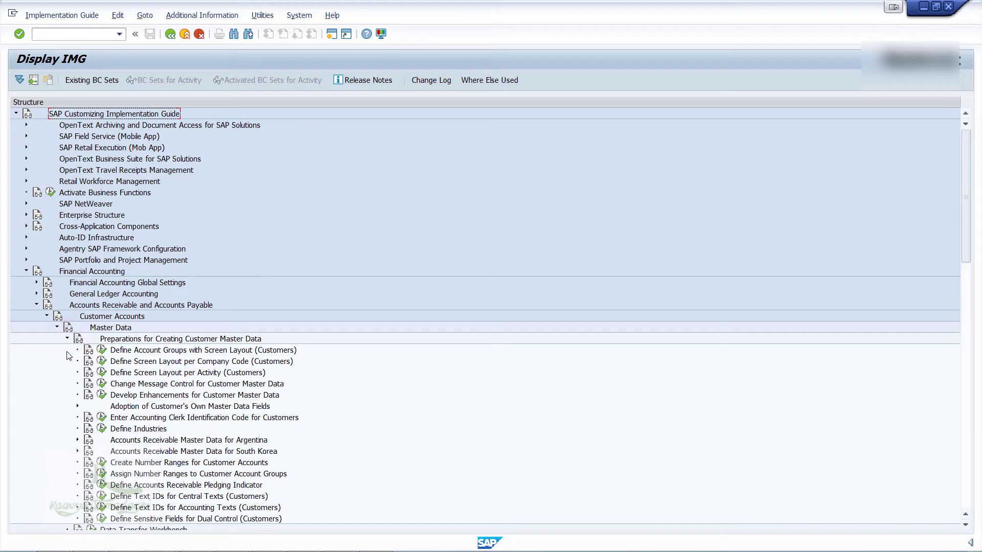
pyautogui.scroll(-1, 143, 425)
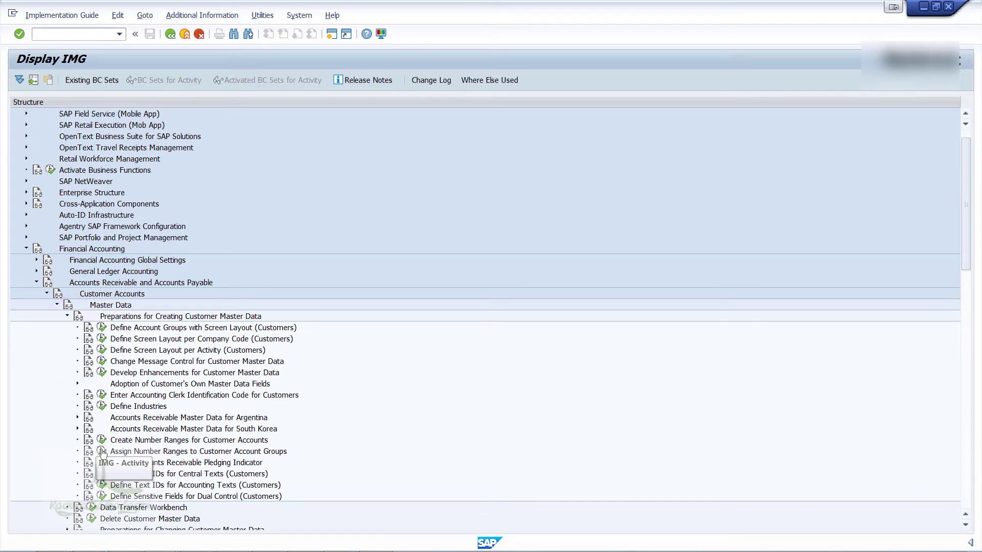
pyautogui.click(101, 452)
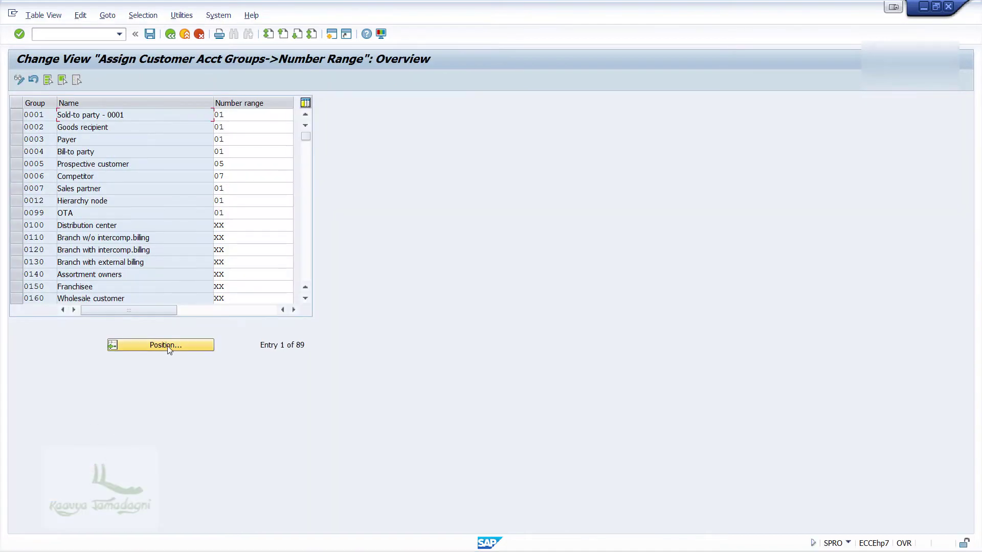
# Set account group ABCC to number range AB, save under the request, and exit
pyautogui.click(167, 345)
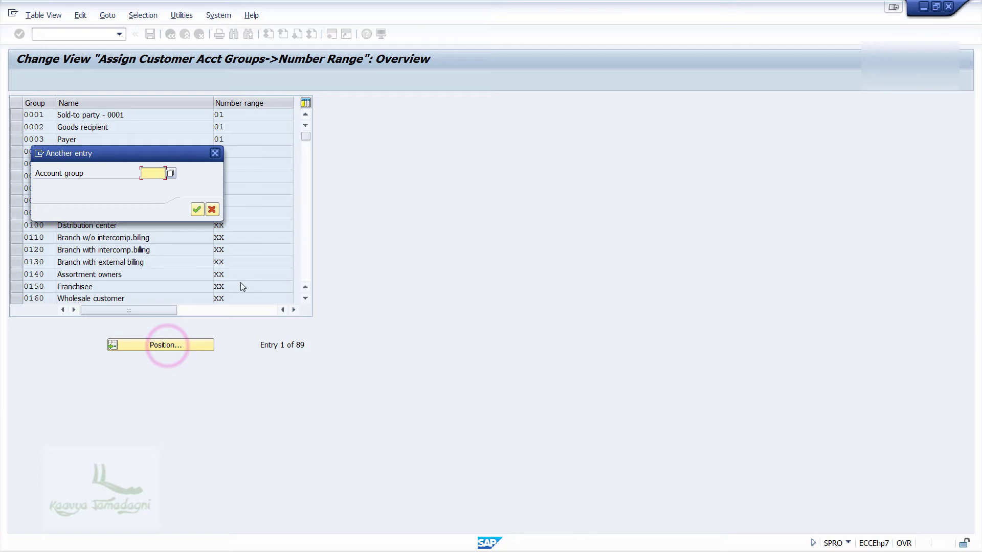
pyautogui.write('ABCC')
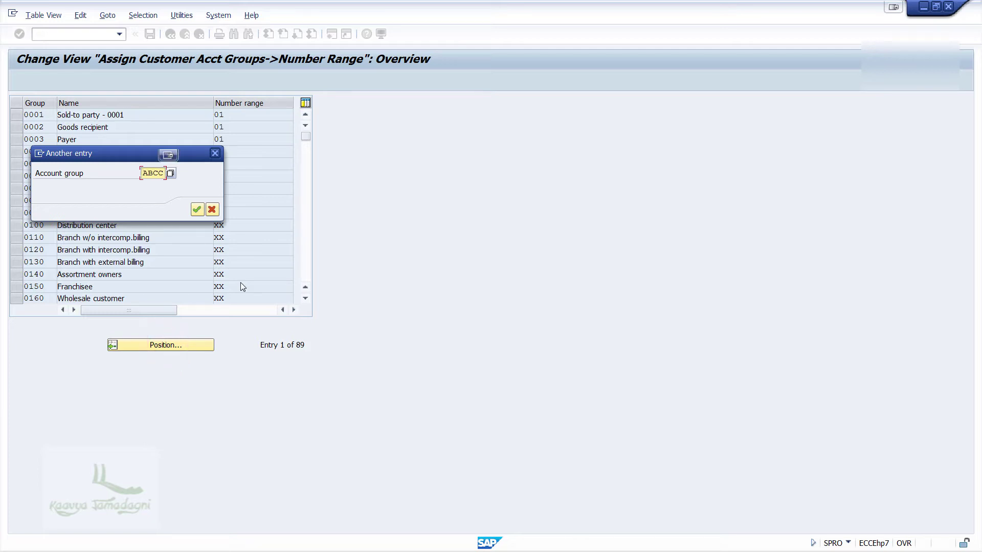
pyautogui.press('Return')
pyautogui.click(244, 117)
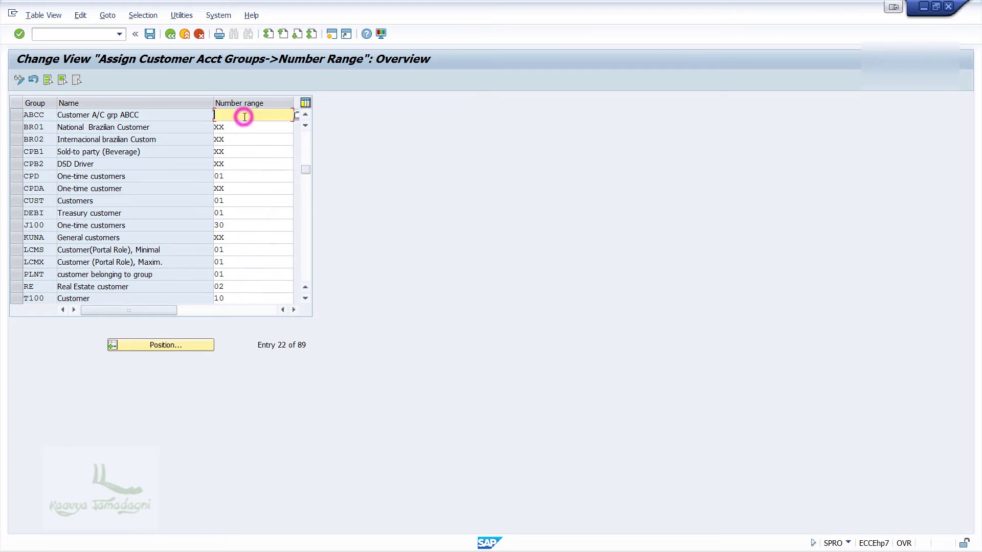
pyautogui.write('AB')
pyautogui.click(150, 34)
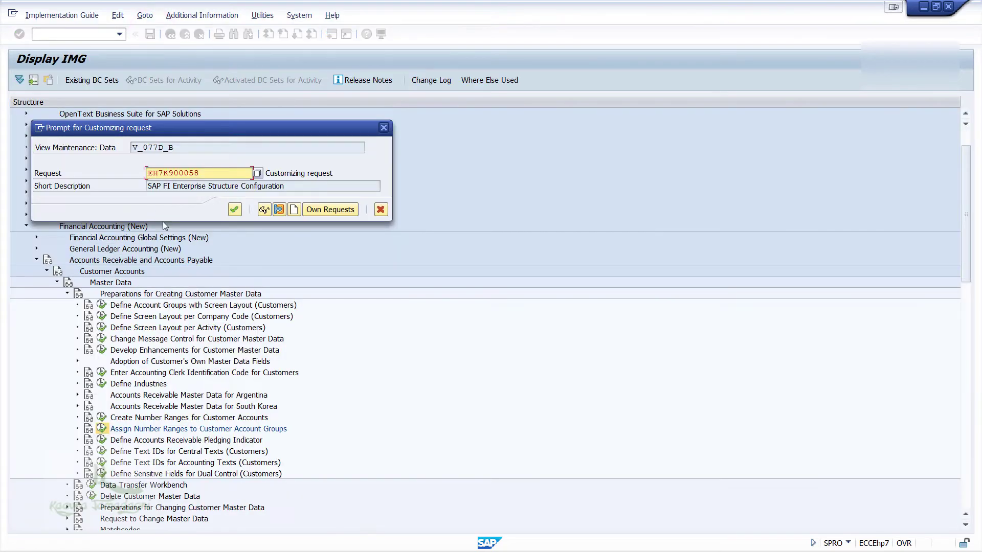
pyautogui.click(235, 208)
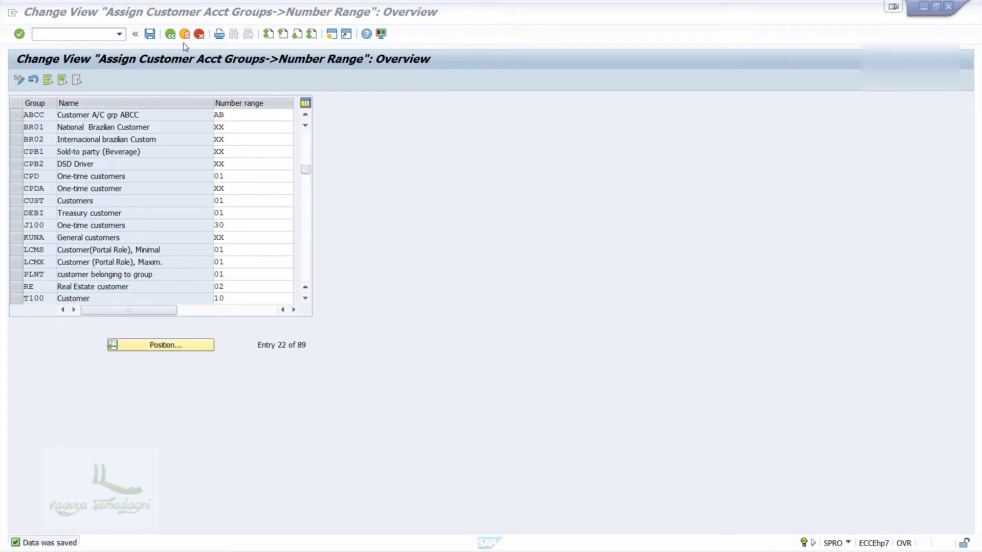
pyautogui.click(184, 35)
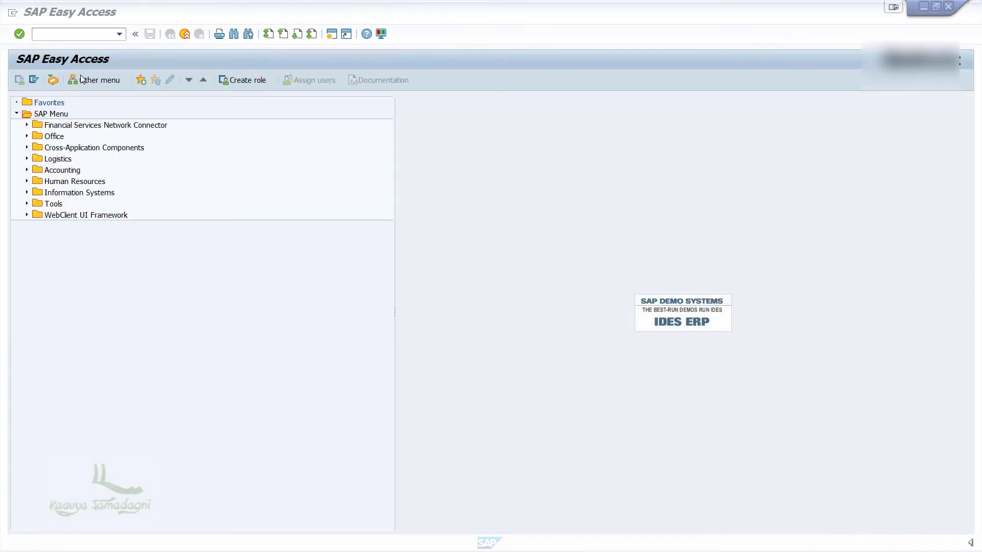
# Run SPRO and open Define Document Types under Financial Accounting Global Settings > Document Header
pyautogui.click(79, 39)
pyautogui.write('spro')
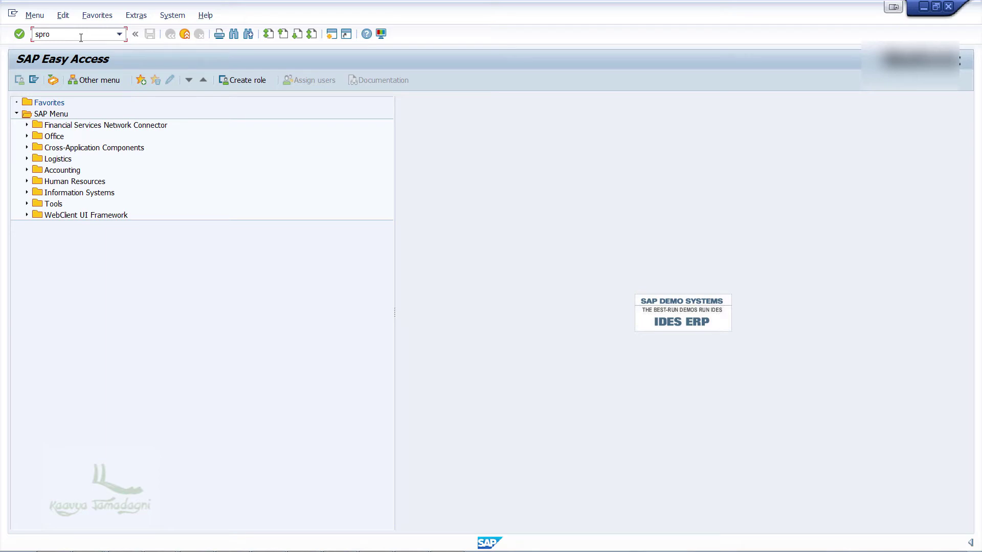
pyautogui.press('Return')
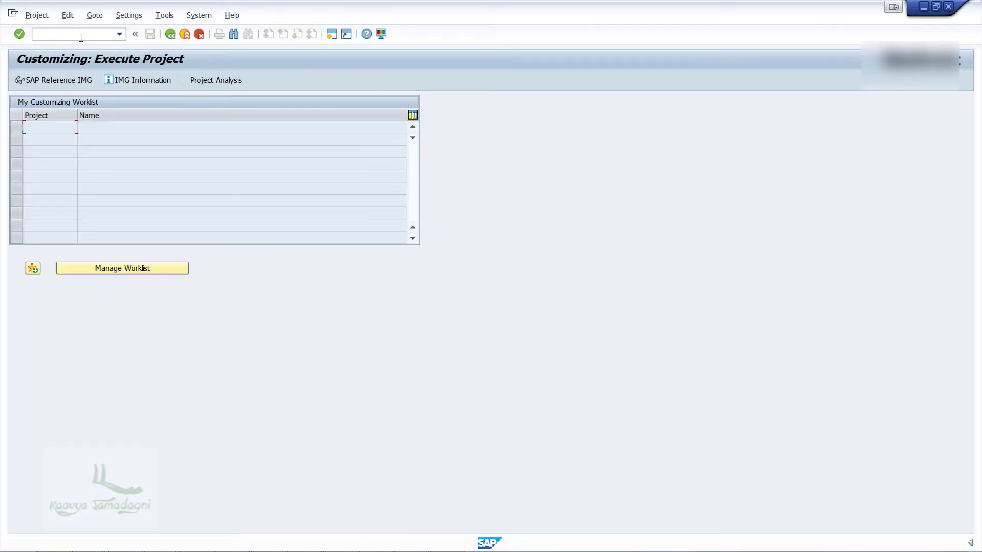
pyautogui.click(57, 80)
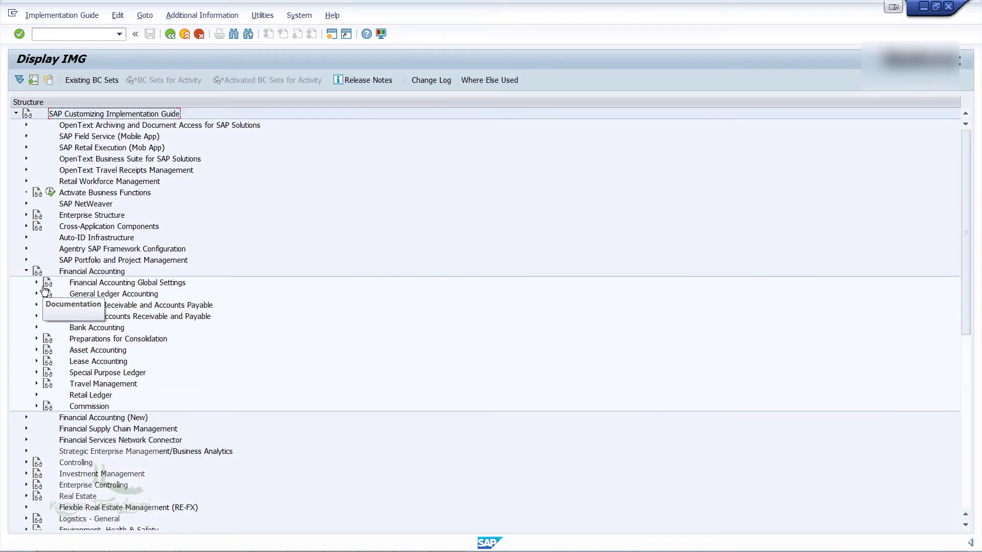
pyautogui.click(36, 282)
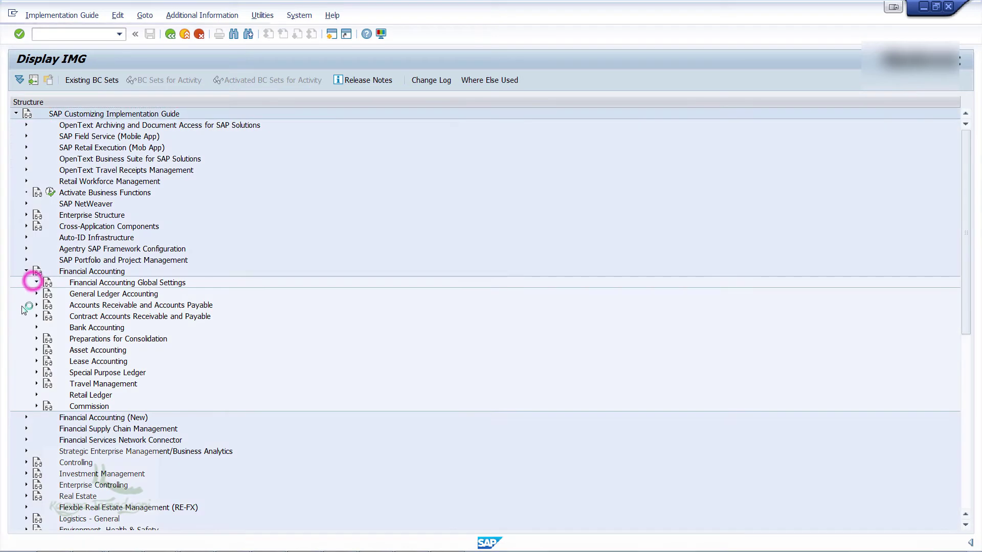
pyautogui.click(46, 340)
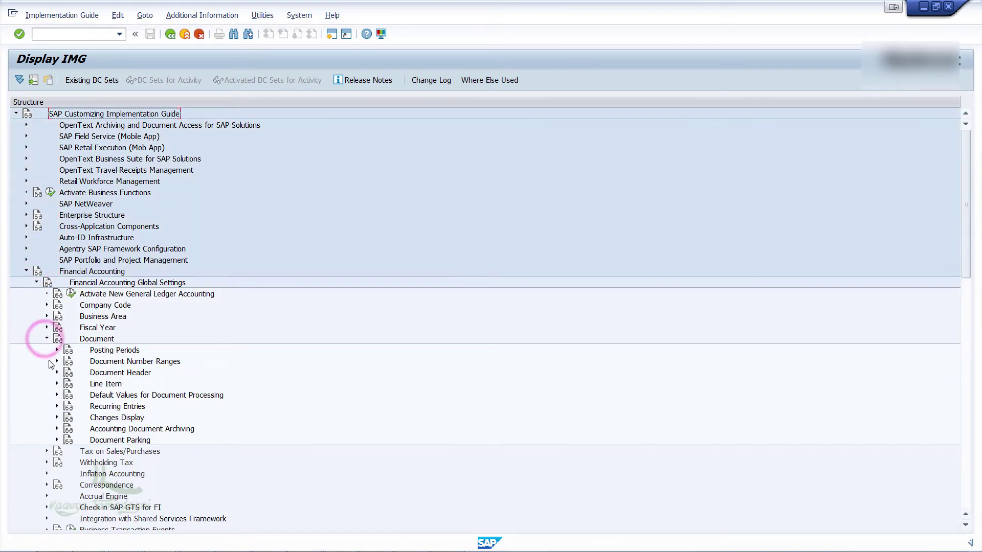
pyautogui.click(56, 373)
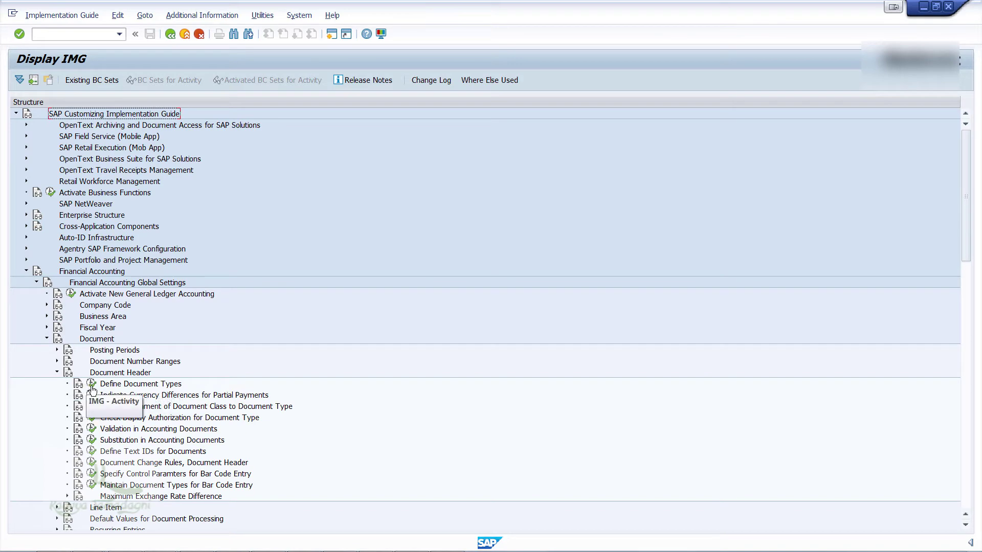
pyautogui.click(92, 386)
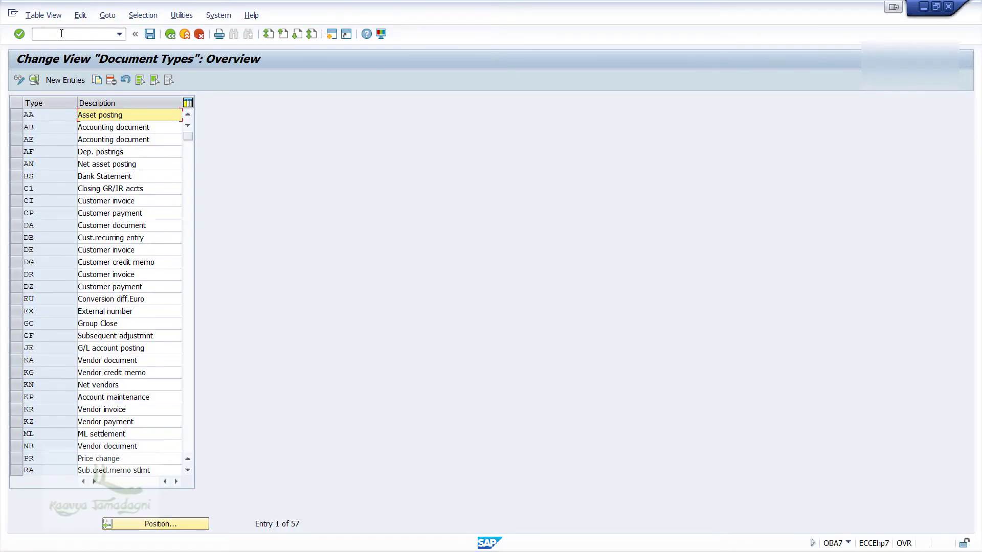
# Locate document type DA and open its Customer document details
pyautogui.click(146, 525)
pyautogui.write('DA')
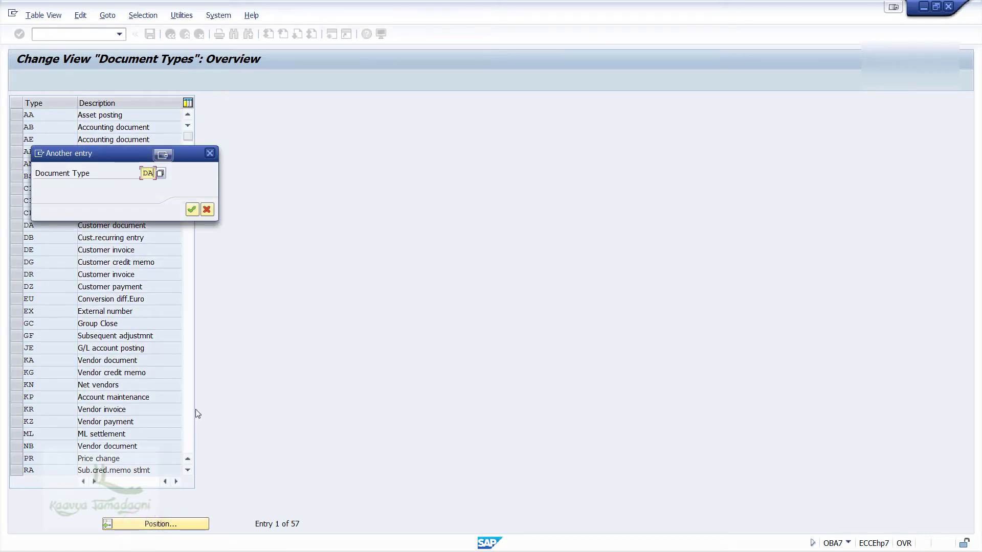
pyautogui.press('Return')
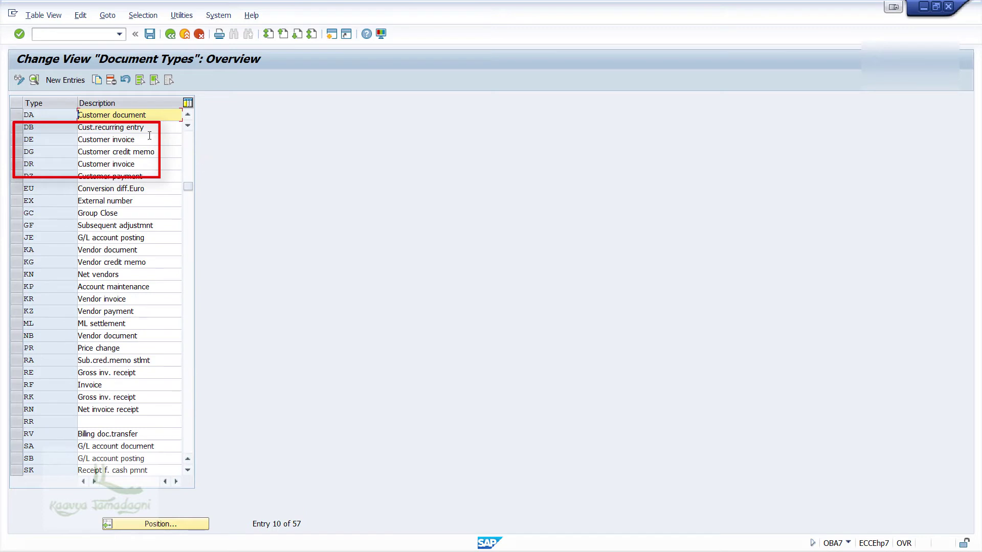
pyautogui.click(140, 112)
pyautogui.doubleClick(140, 111)
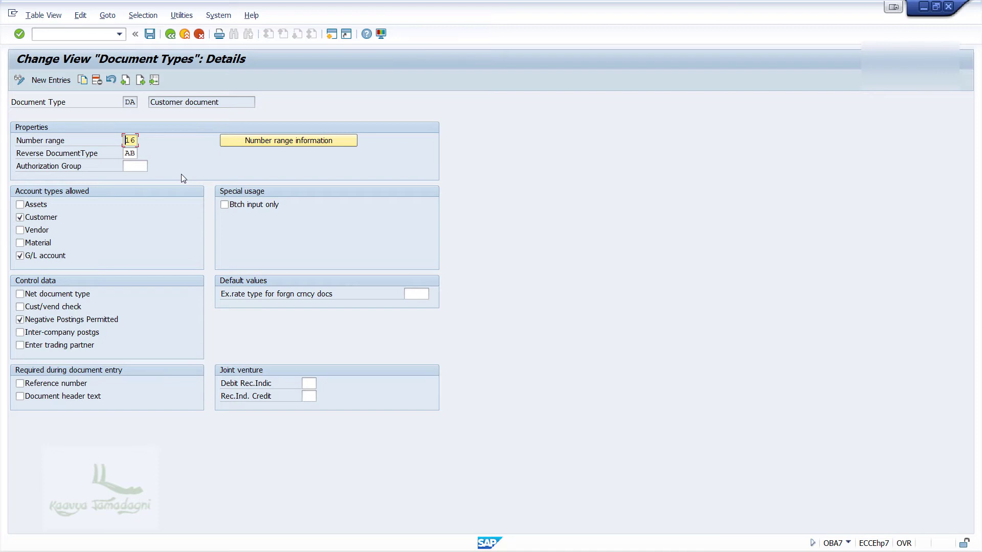
# Add interval 16 for 2017, 50000–59999, in company code ABCC and save it
pyautogui.click(277, 140)
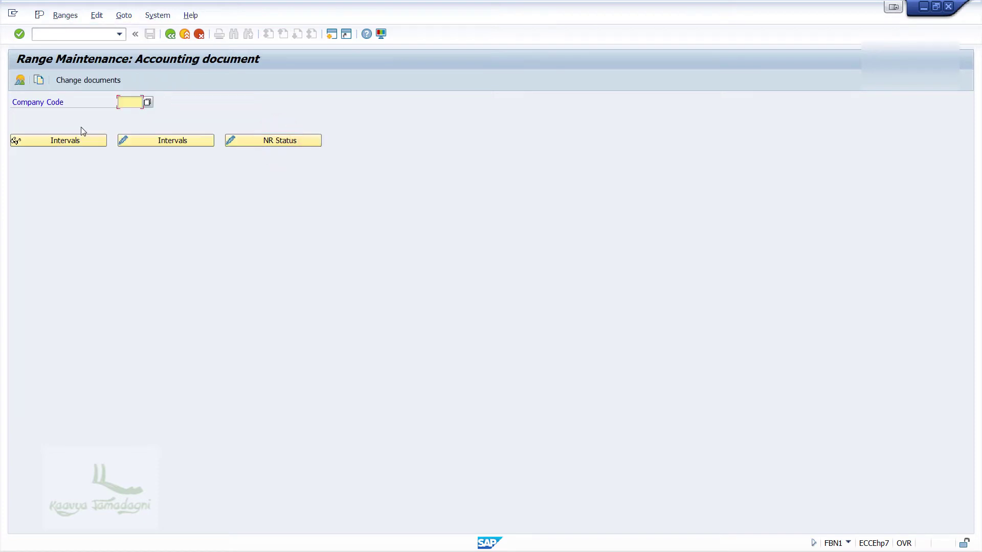
pyautogui.write('ABCC')
pyautogui.click(154, 142)
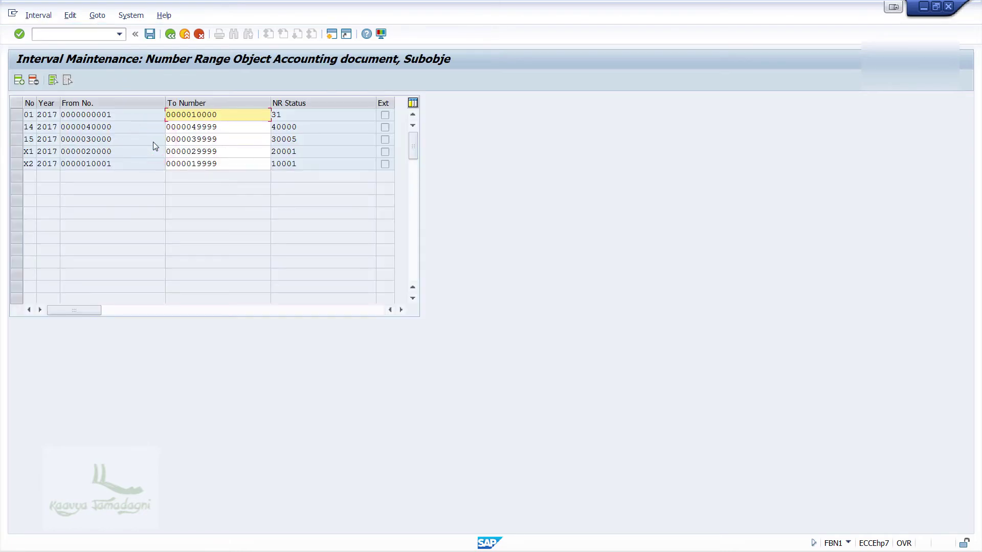
pyautogui.click(18, 80)
pyautogui.write('16 ')
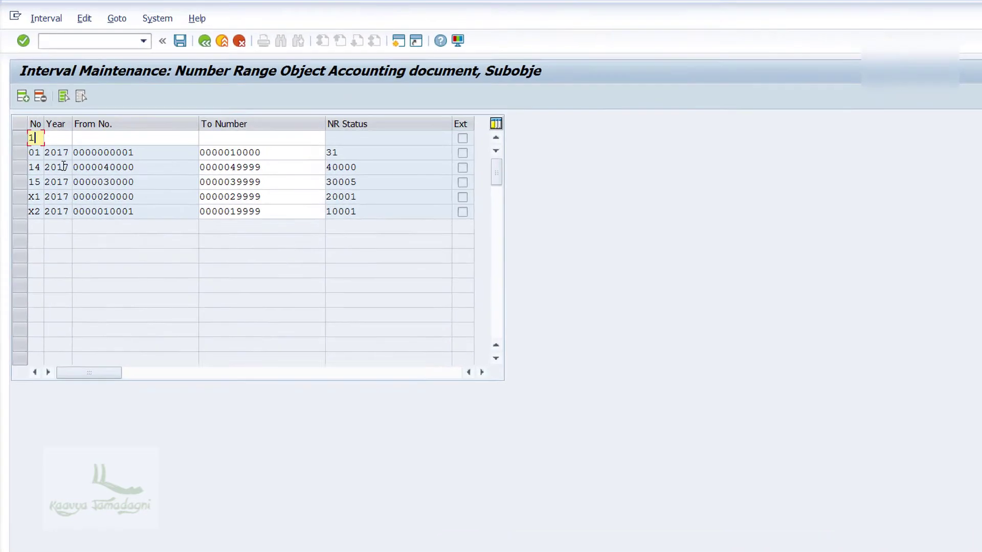
pyautogui.write('2017 ')
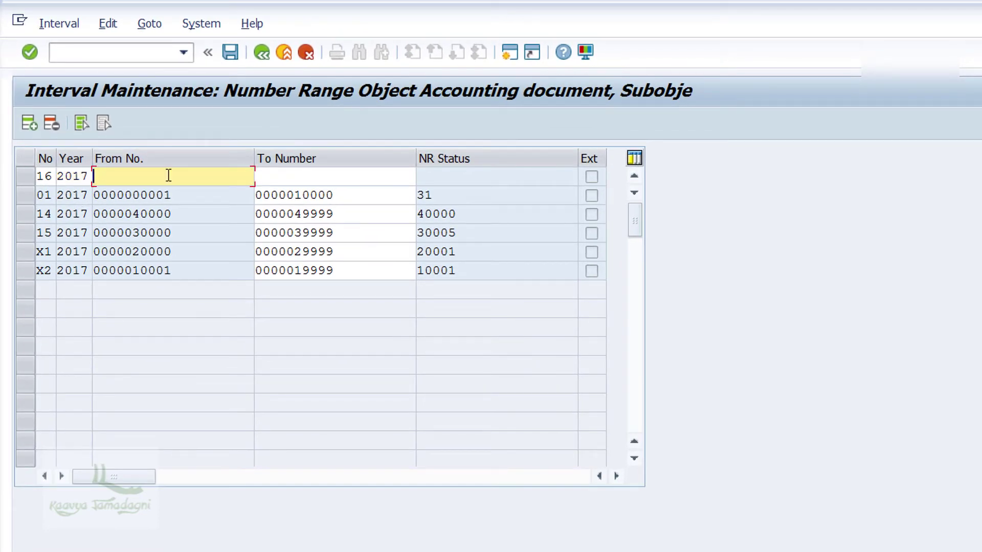
pyautogui.write('50000')
pyautogui.press('Tab')
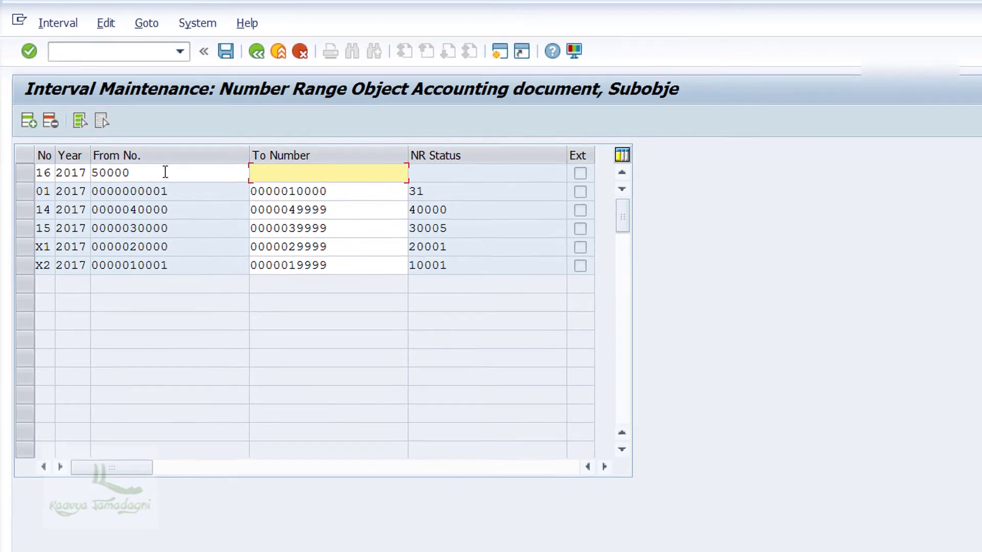
pyautogui.write('59999')
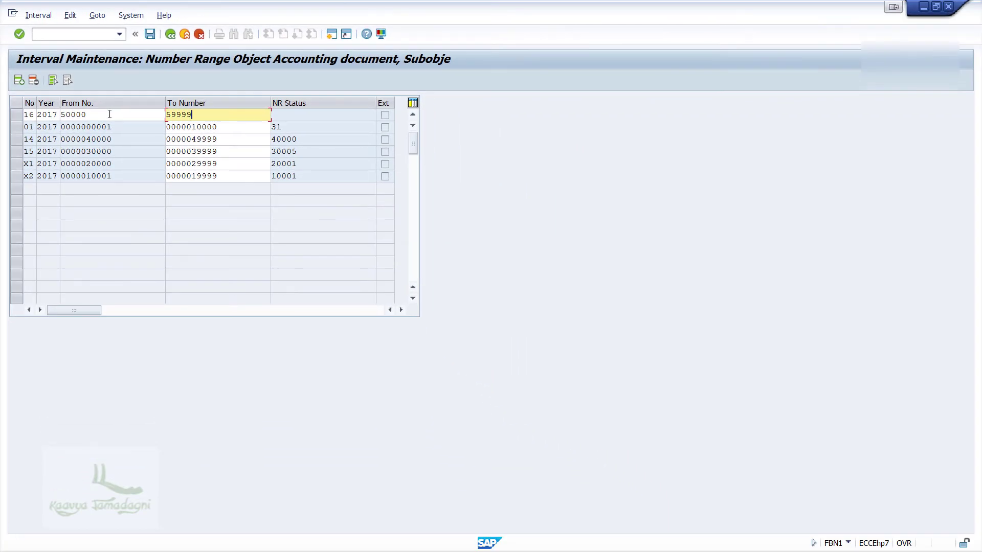
pyautogui.click(150, 34)
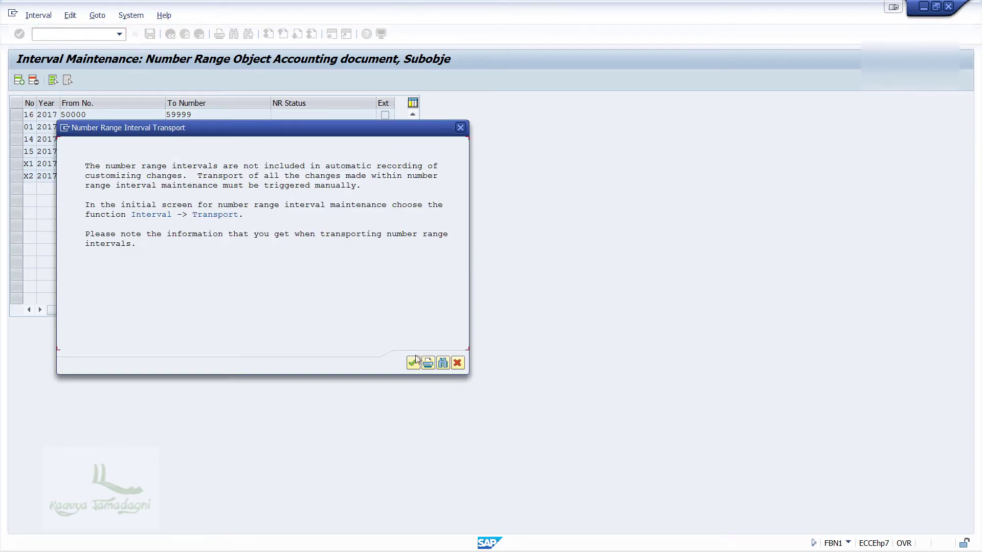
pyautogui.click(409, 362)
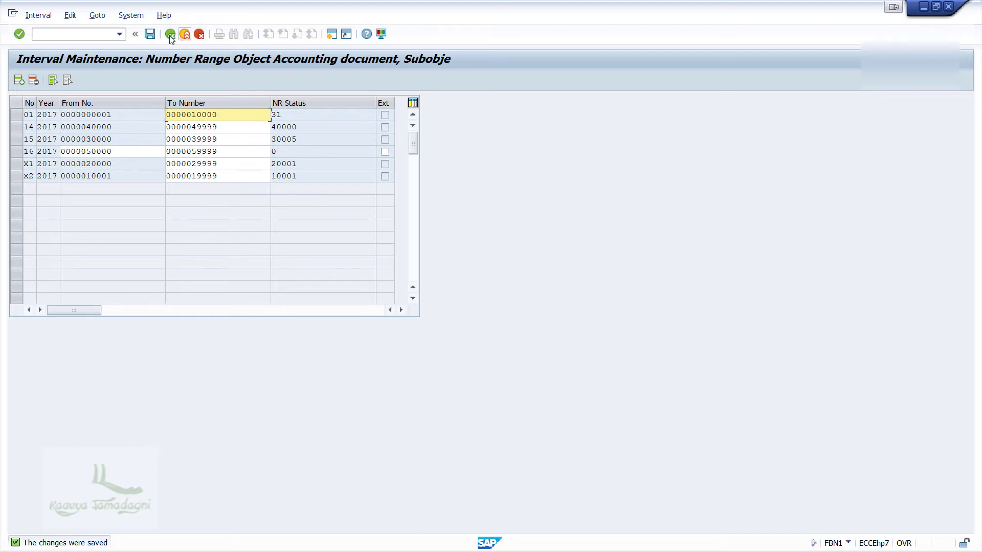
pyautogui.click(171, 34)
pyautogui.click(171, 34)
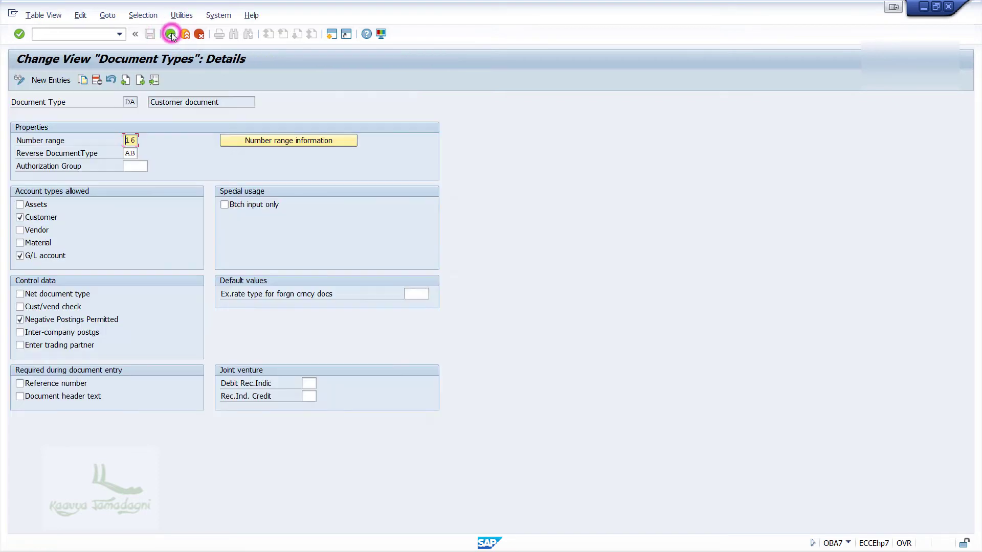
# Find document type DR Customer invoice and open maintenance for its number range 18
pyautogui.click(171, 35)
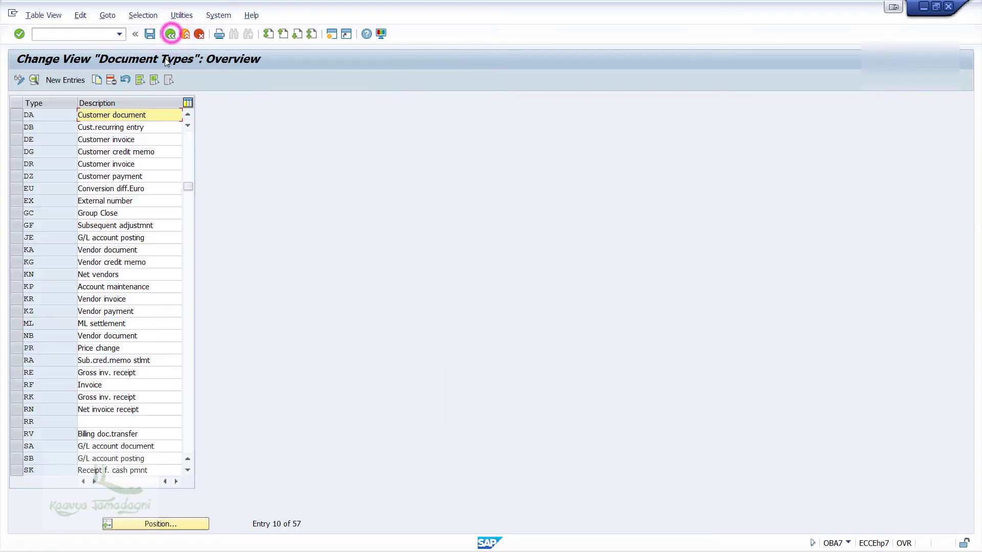
pyautogui.click(122, 524)
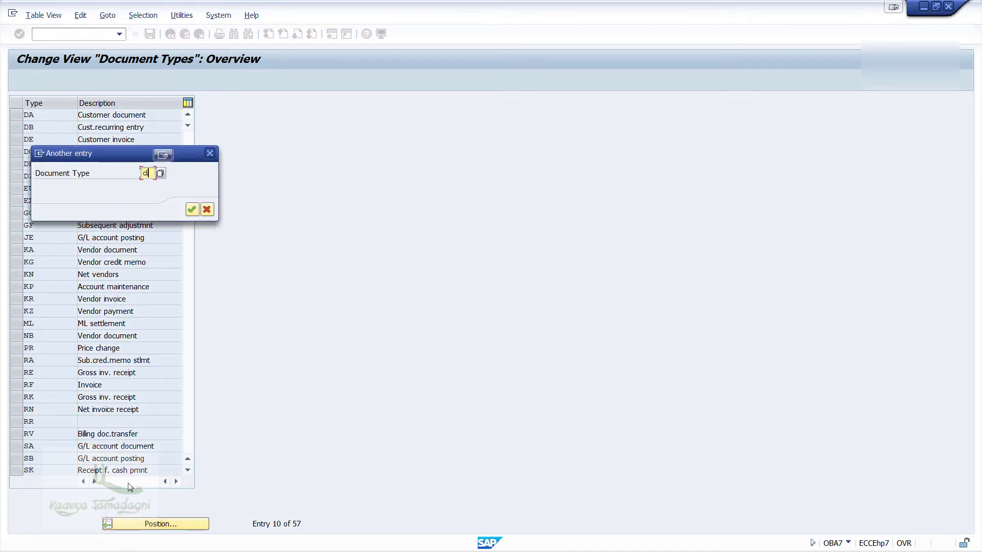
pyautogui.write('DR')
pyautogui.press('Return')
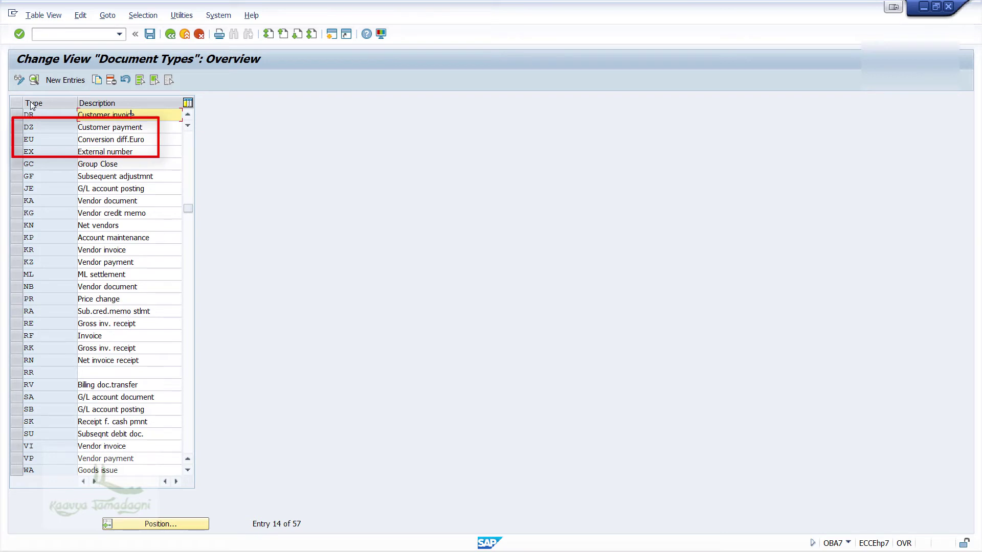
pyautogui.doubleClick(39, 109)
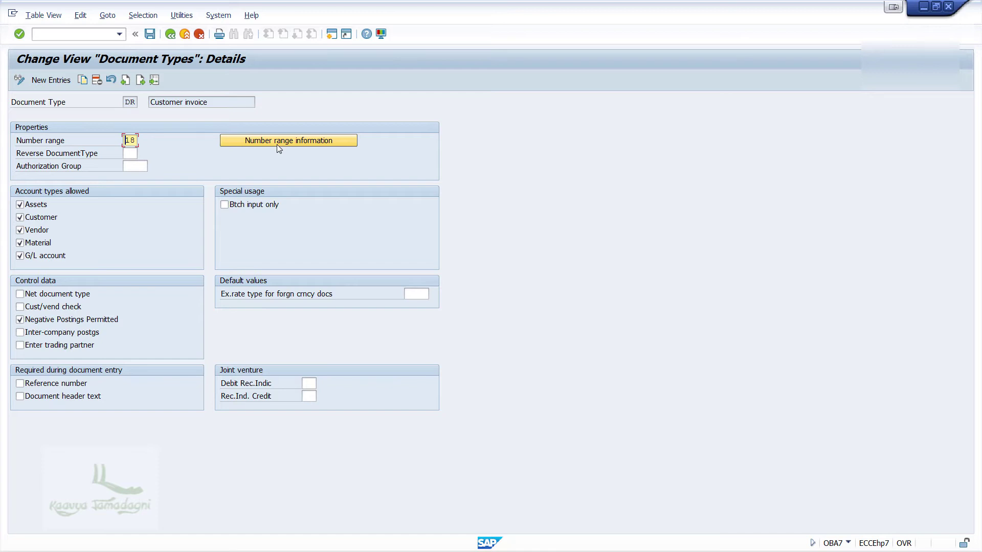
pyautogui.click(277, 143)
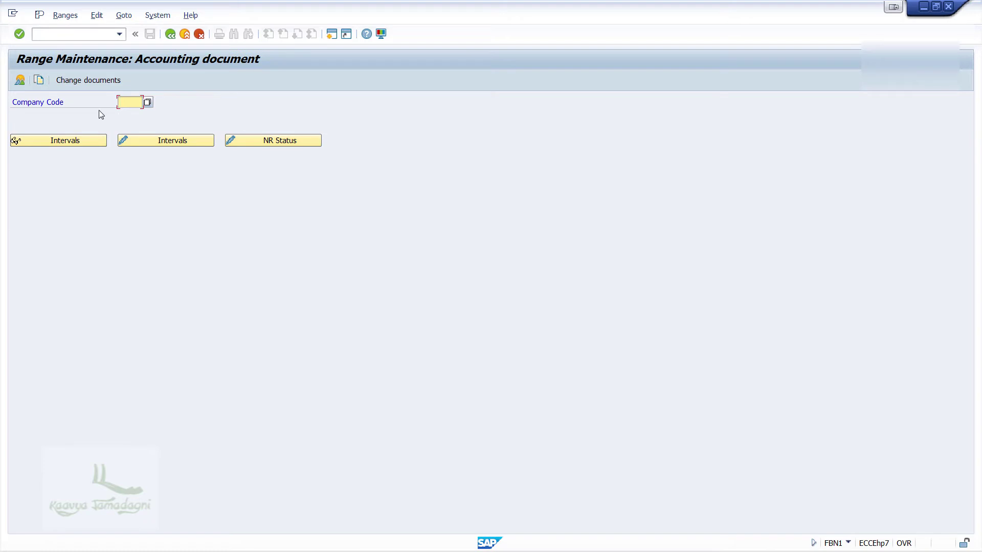
# For company code ABCC, add and save interval 18 for 2017 covering 60000 to 69999
pyautogui.write('ABCC')
pyautogui.click(155, 144)
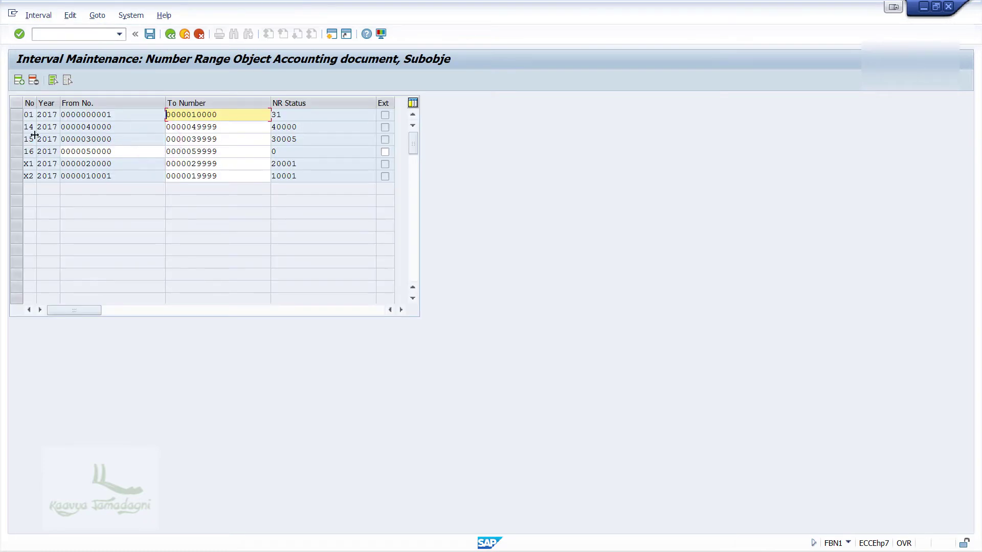
pyautogui.click(19, 80)
pyautogui.write('60000')
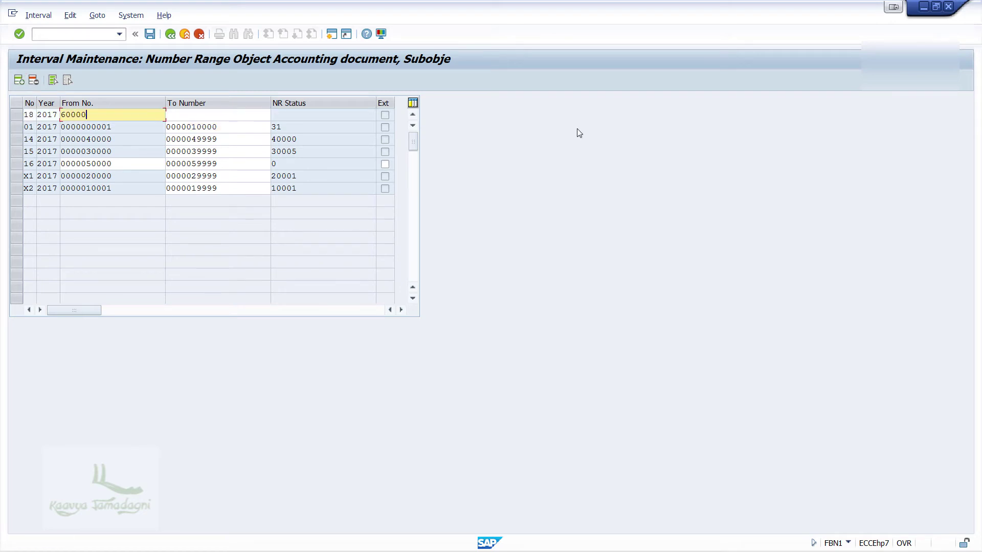
pyautogui.press('Tab')
pyautogui.write('69999')
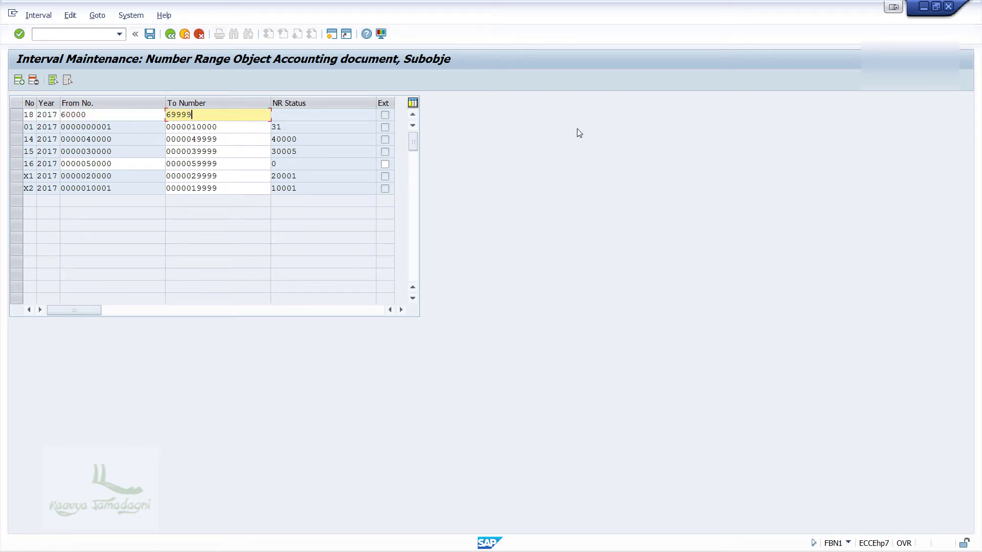
pyautogui.click(150, 34)
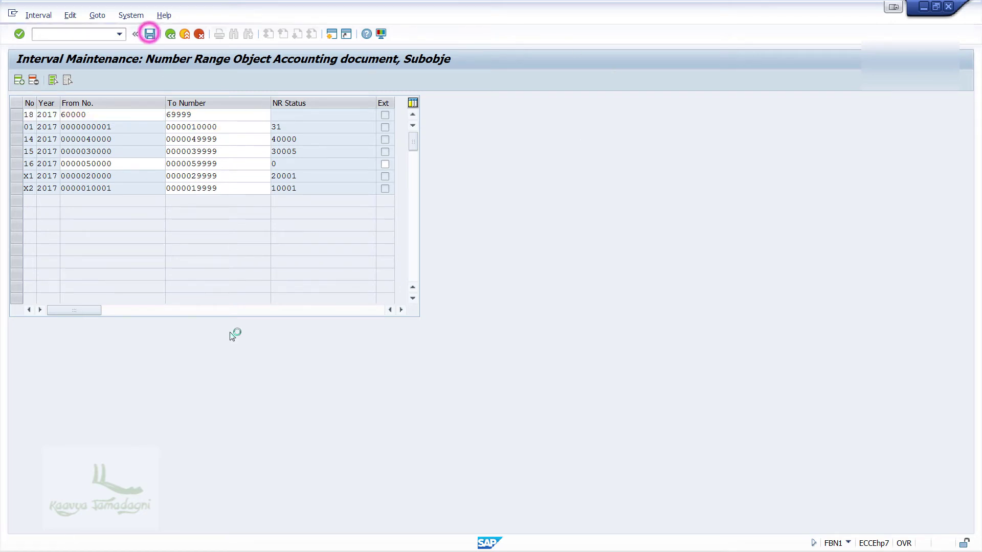
pyautogui.click(411, 367)
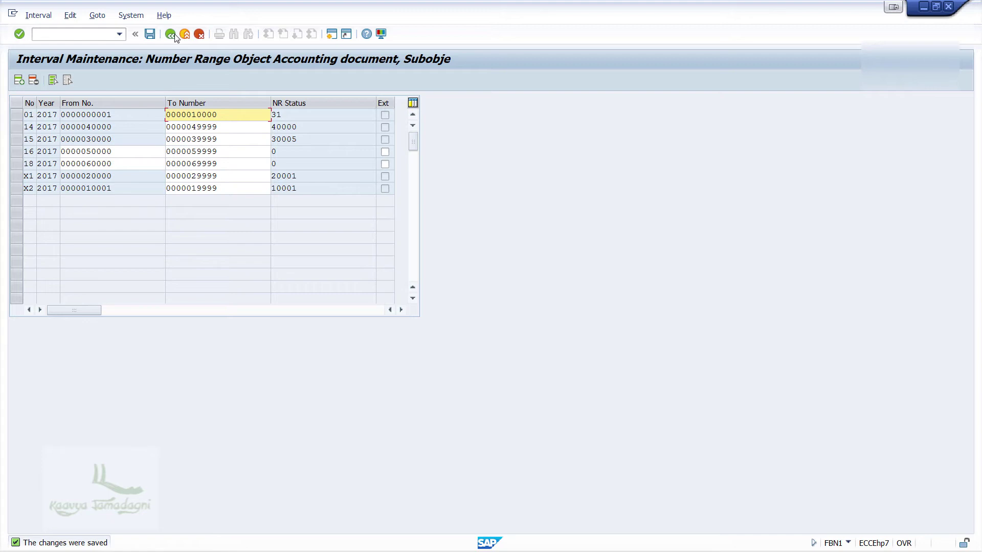
pyautogui.click(173, 36)
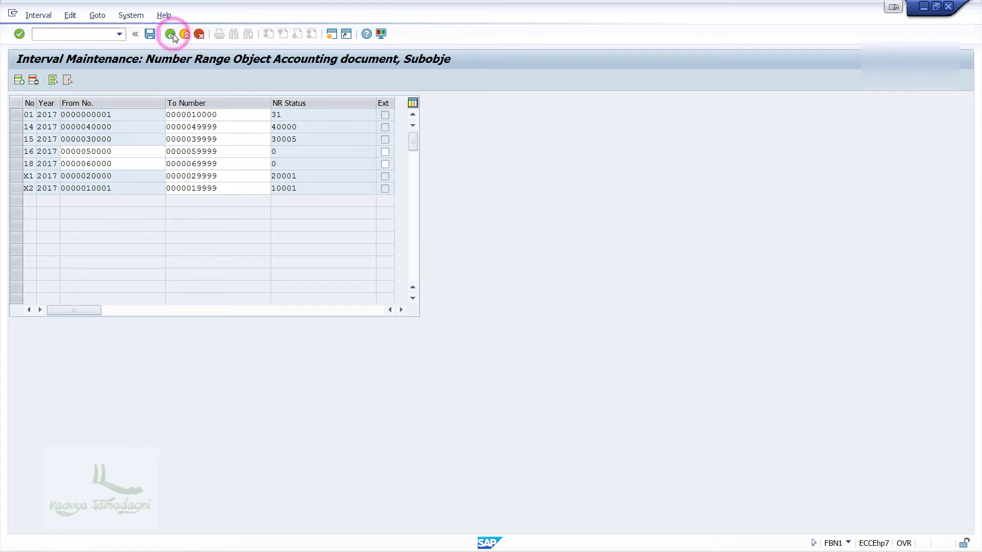
# Open the number range settings of document type DZ Customer payment
pyautogui.click(171, 34)
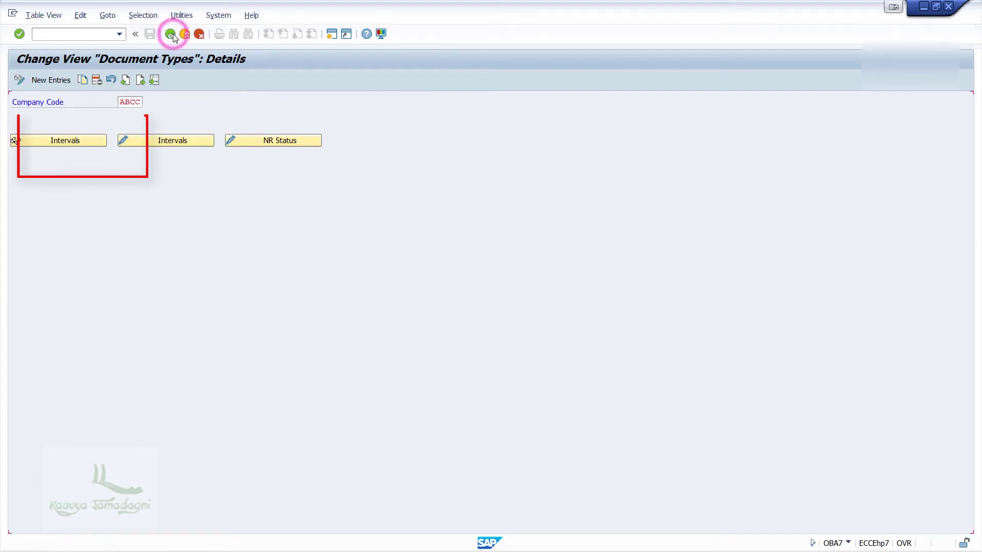
pyautogui.click(149, 523)
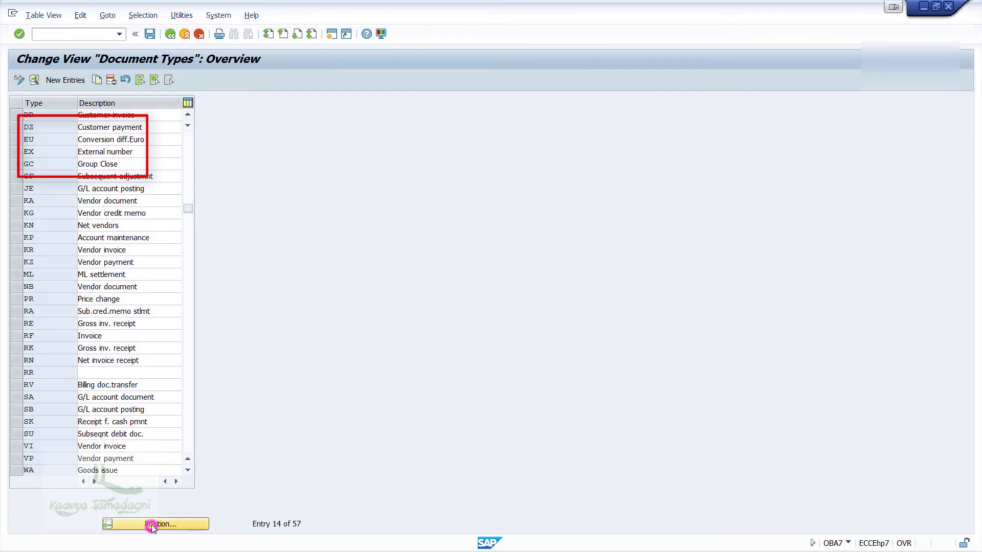
pyautogui.write('z')
pyautogui.press('BackSpace')
pyautogui.write('dz')
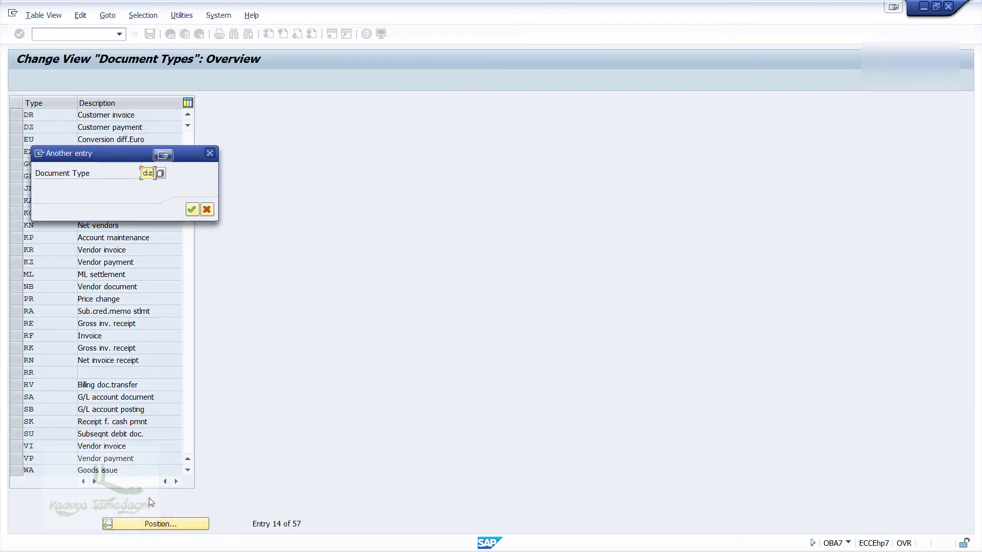
pyautogui.press('Return')
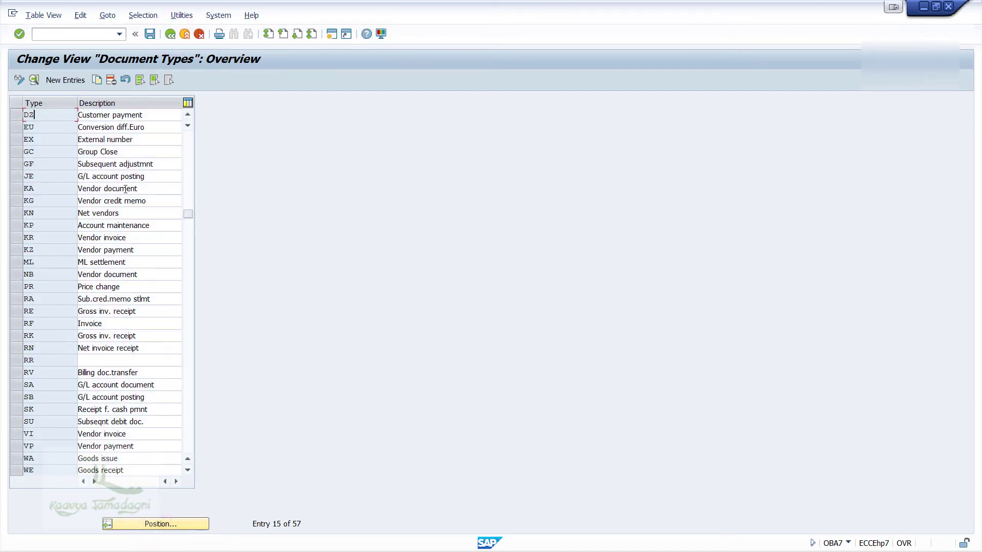
pyautogui.doubleClick(154, 115)
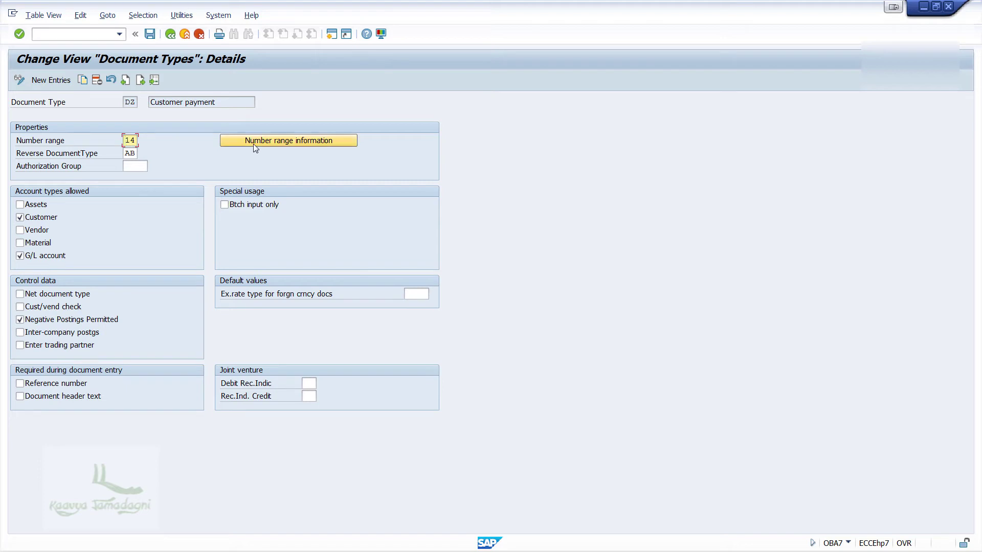
pyautogui.click(254, 146)
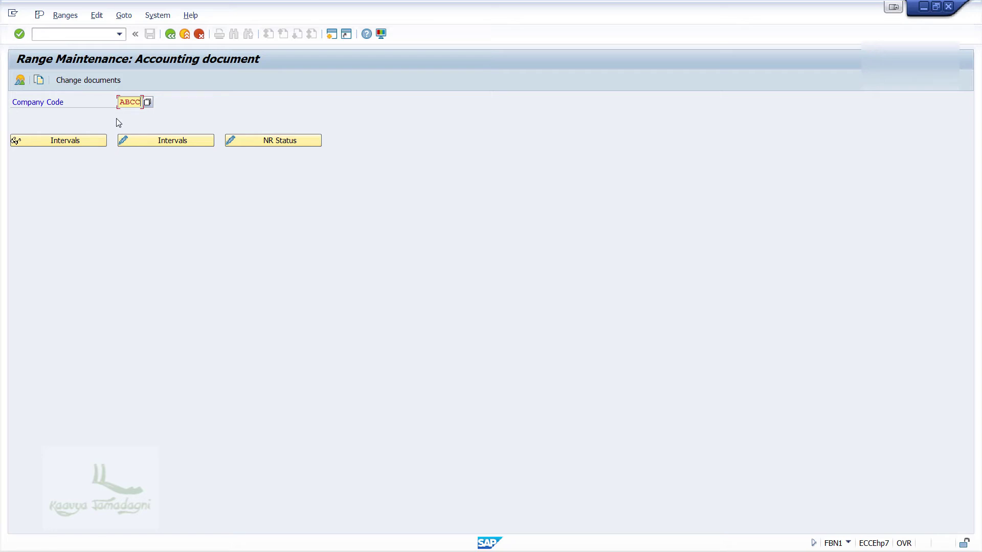
# Review the DZ intervals, selecting interval 14, then go to the SAP Reference IMG
pyautogui.click(166, 141)
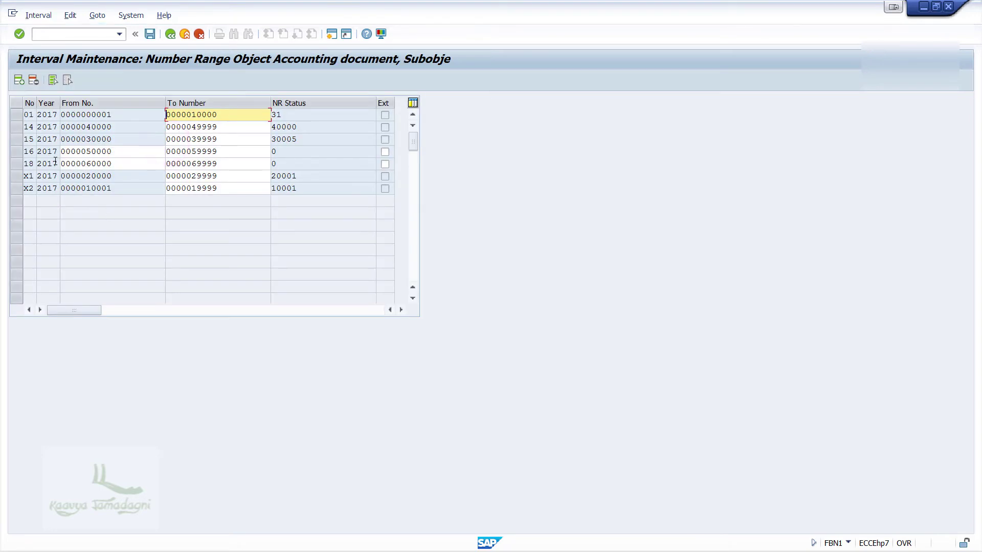
pyautogui.click(15, 126)
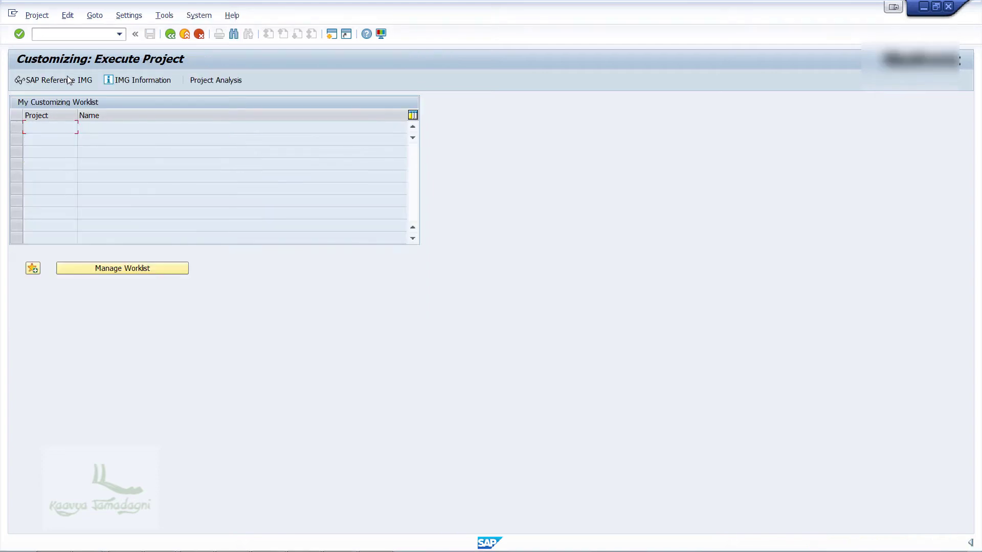
pyautogui.click(70, 80)
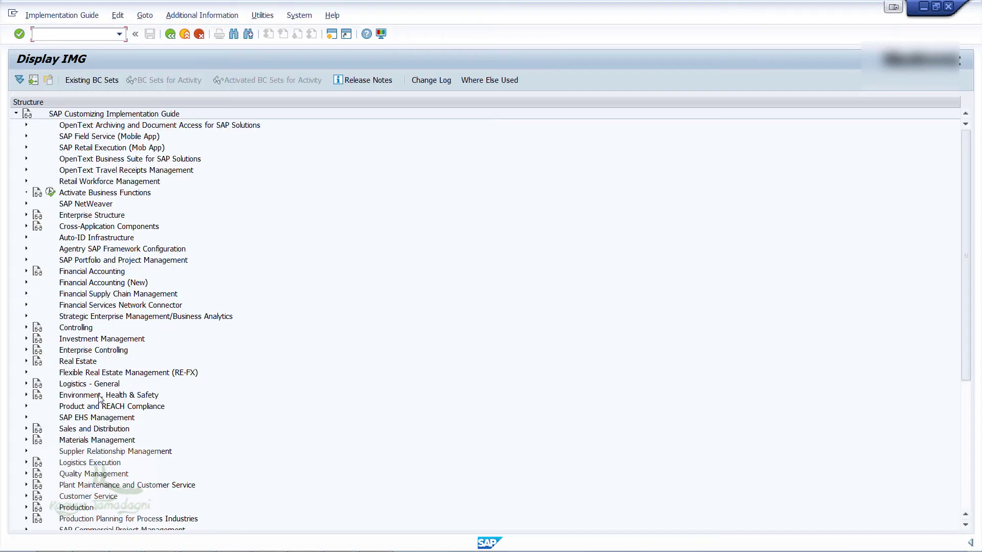
# Run Define Tolerances (Customers) under Financial Accounting AR/AP Manual Incoming Payments
pyautogui.click(26, 271)
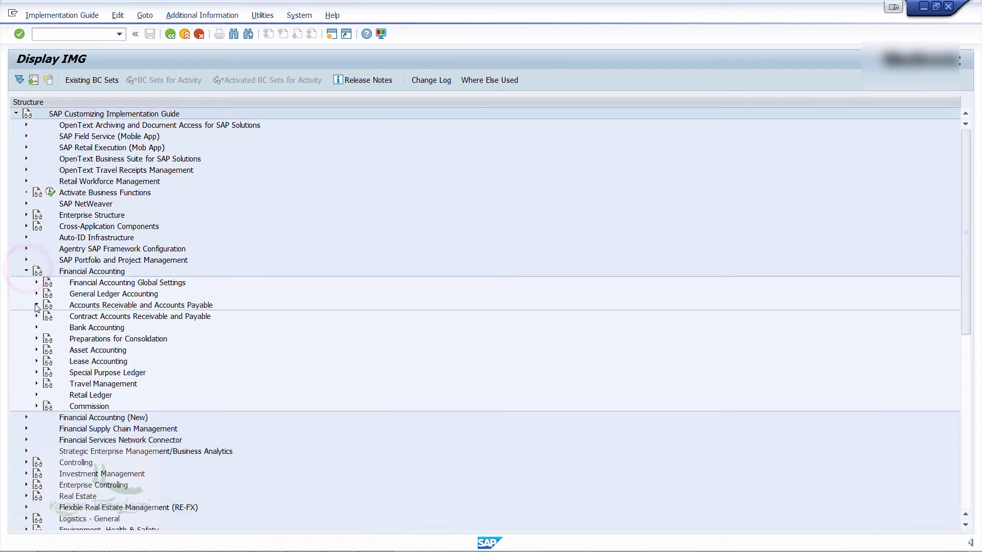
pyautogui.click(37, 305)
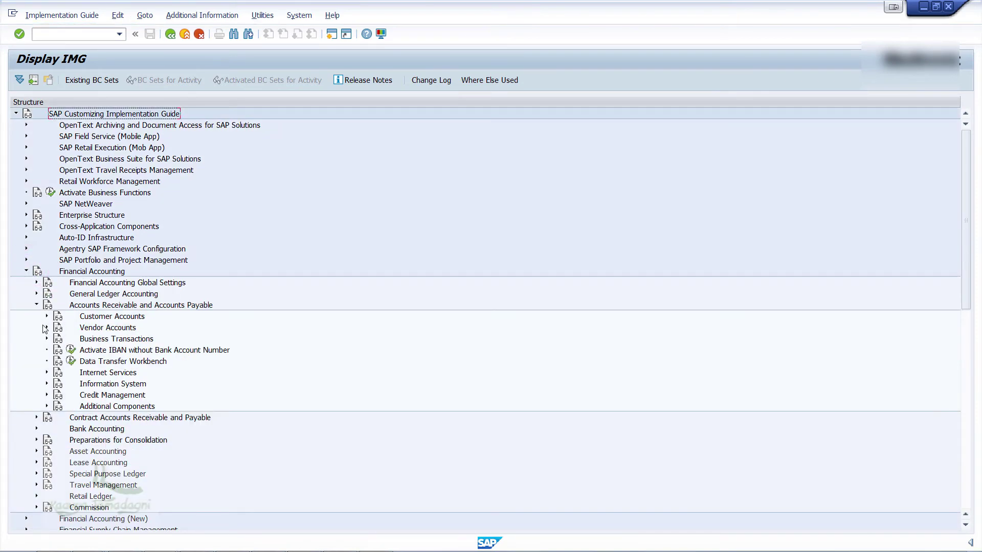
pyautogui.click(46, 339)
pyautogui.click(57, 360)
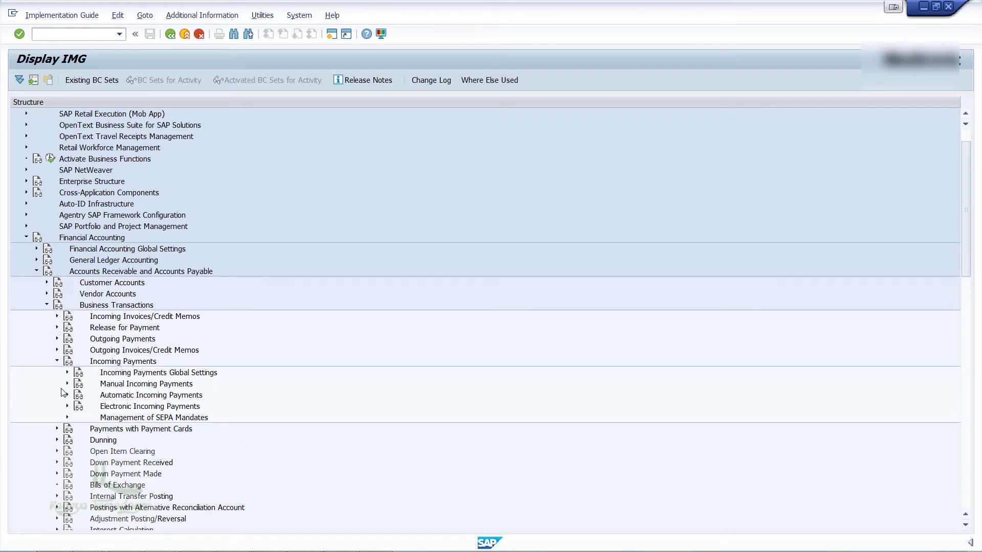
pyautogui.click(67, 385)
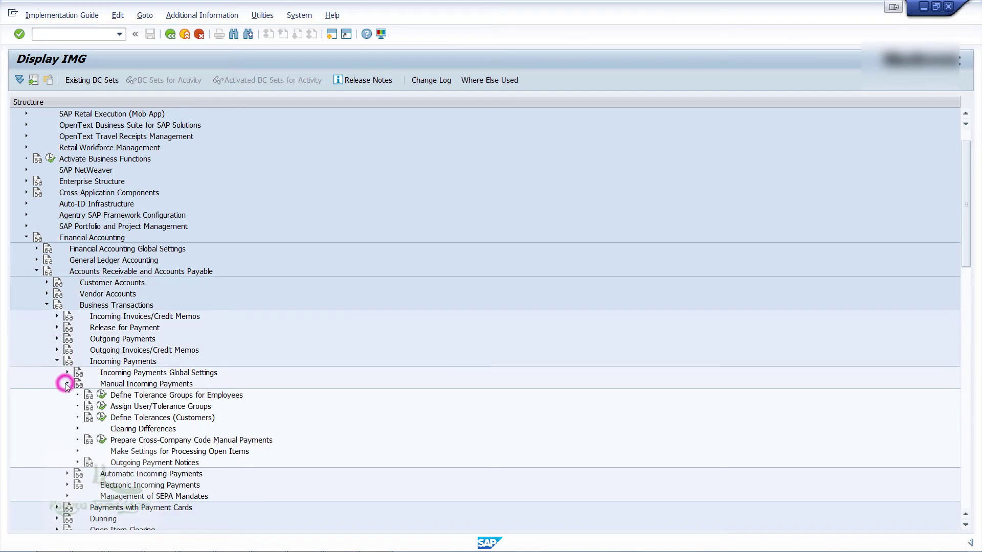
pyautogui.click(102, 418)
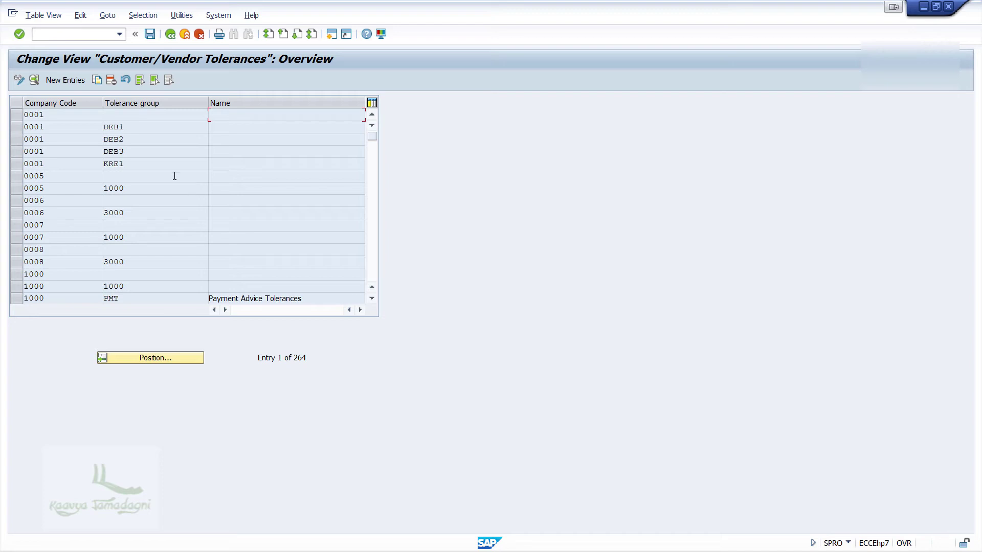
# Create a tolerance entry for company code ABCC and save it under the customizing request
pyautogui.click(70, 79)
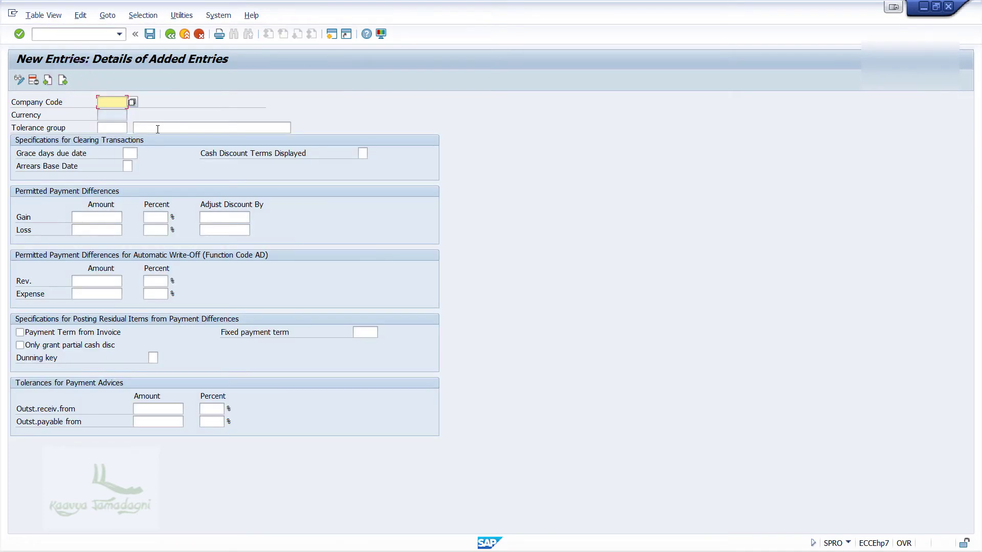
pyautogui.write('ABCC')
pyautogui.hotkey('alt', 'Tab')
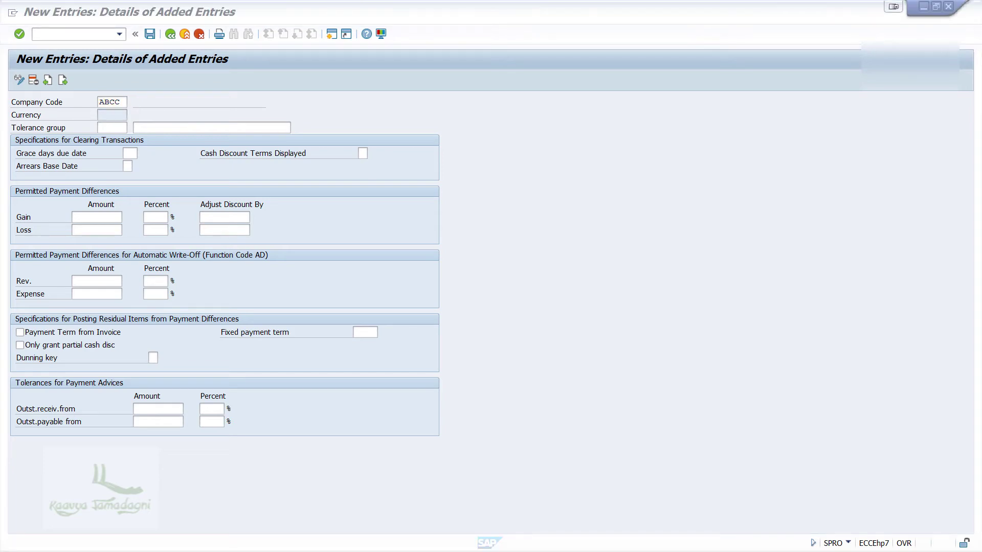
pyautogui.click(120, 102)
pyautogui.press('Return')
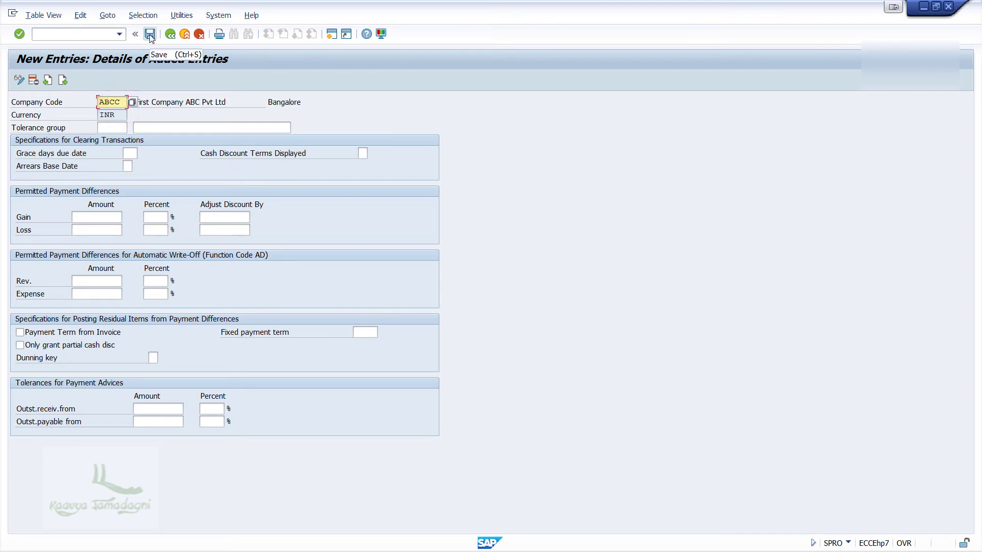
pyautogui.click(149, 35)
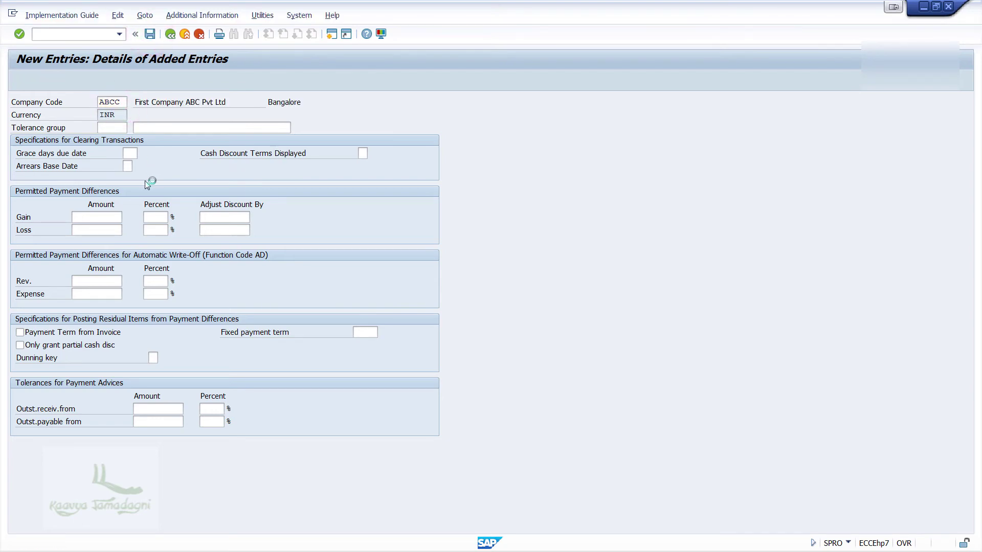
pyautogui.click(235, 213)
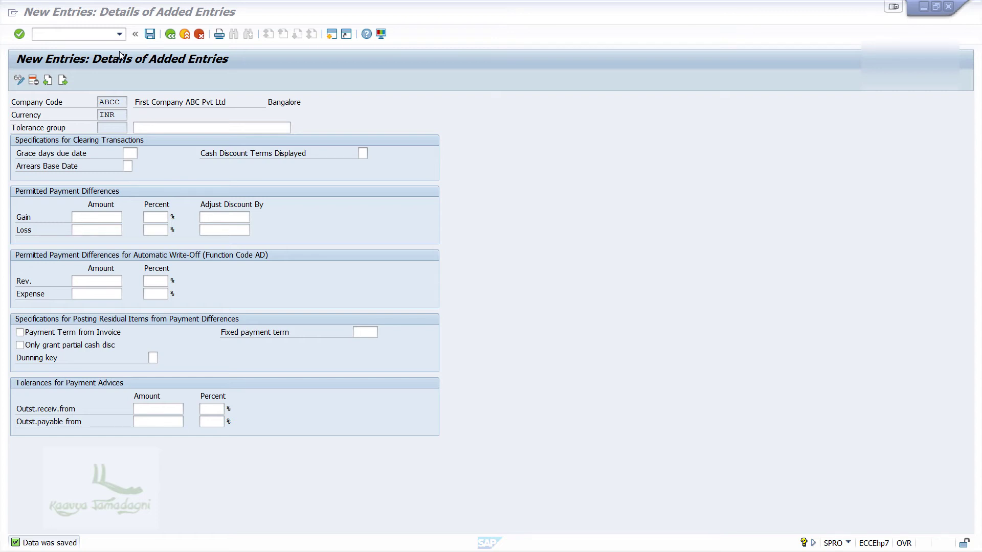
pyautogui.click(76, 35)
# Go back to Easy Access with /n and launch FS00 under G/L Accounts Individual Processing
pyautogui.write('/n')
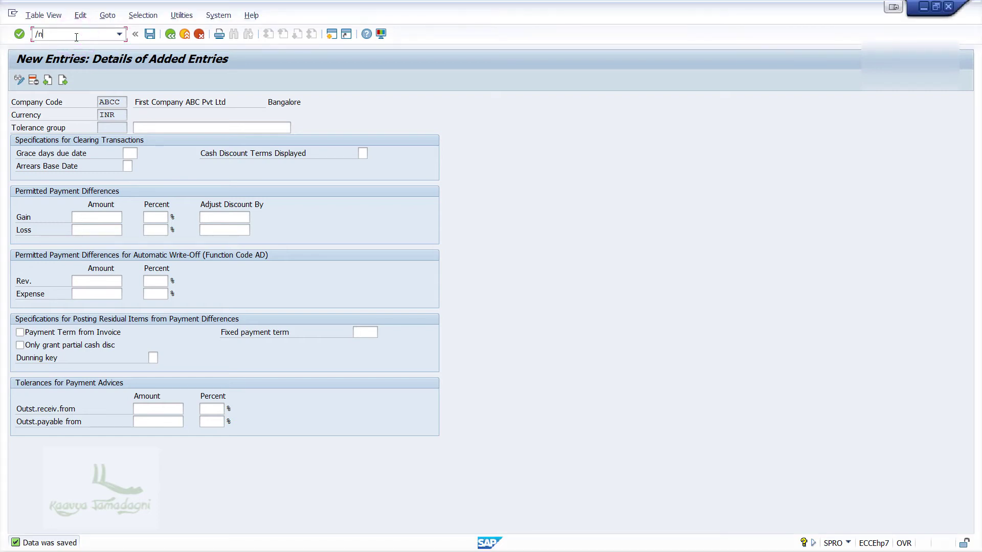
pyautogui.press('Return')
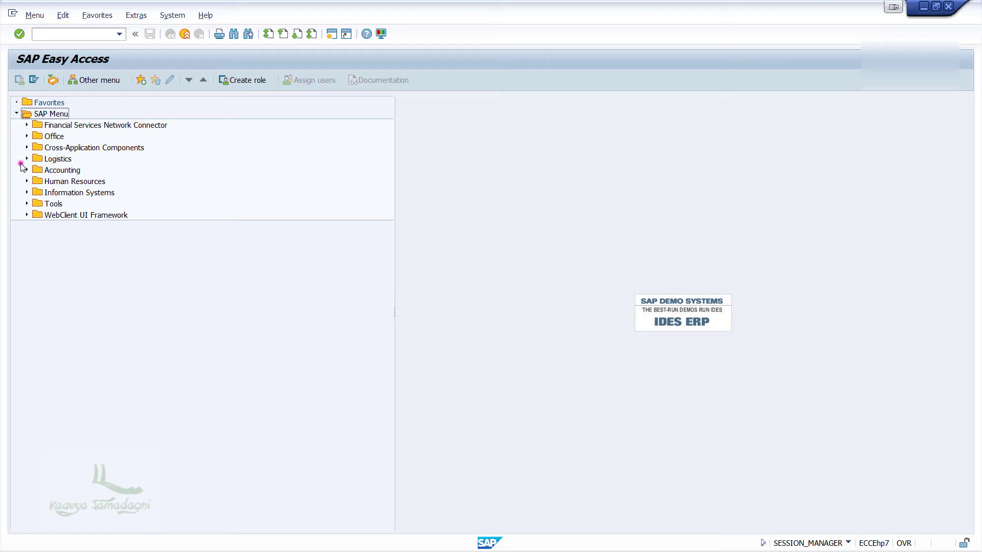
pyautogui.click(27, 169)
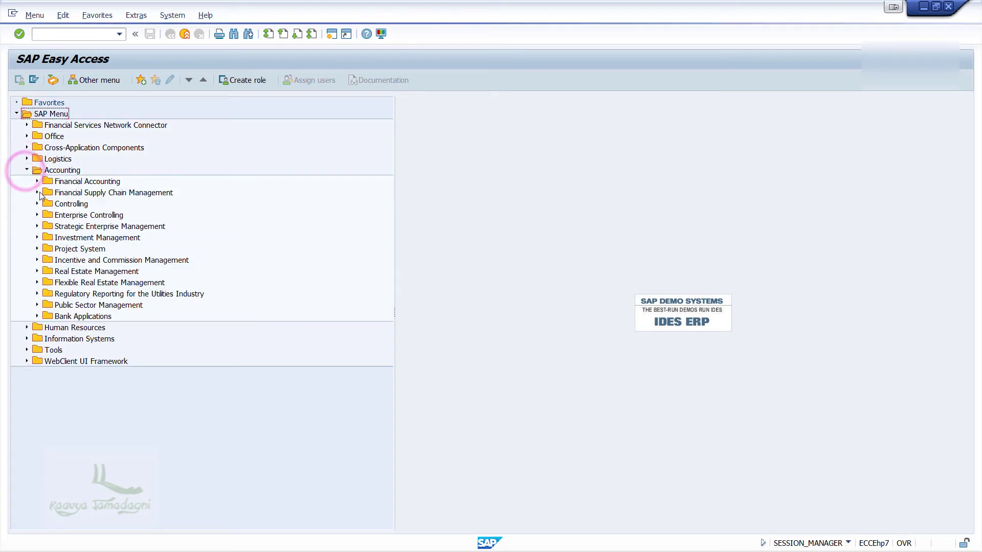
pyautogui.click(37, 181)
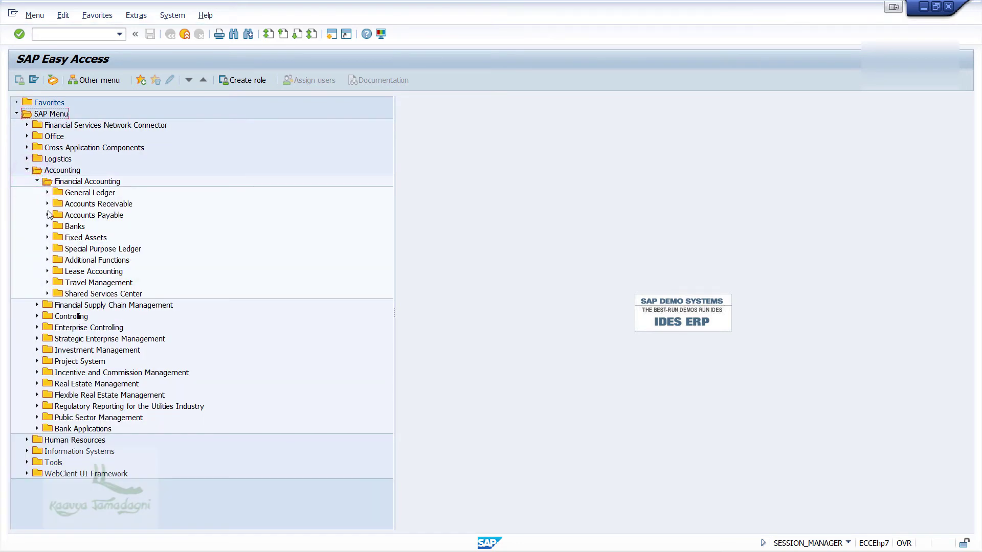
pyautogui.click(47, 193)
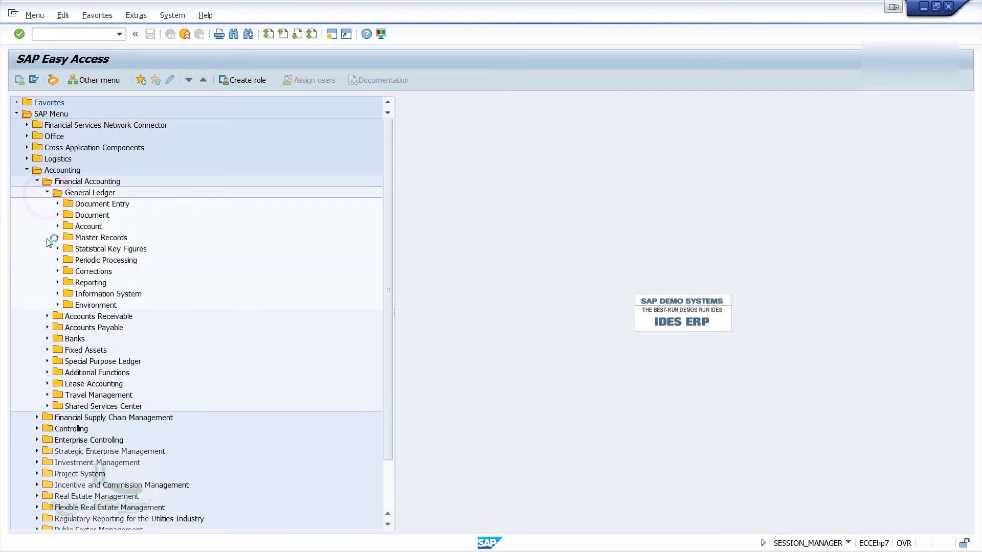
pyautogui.click(57, 237)
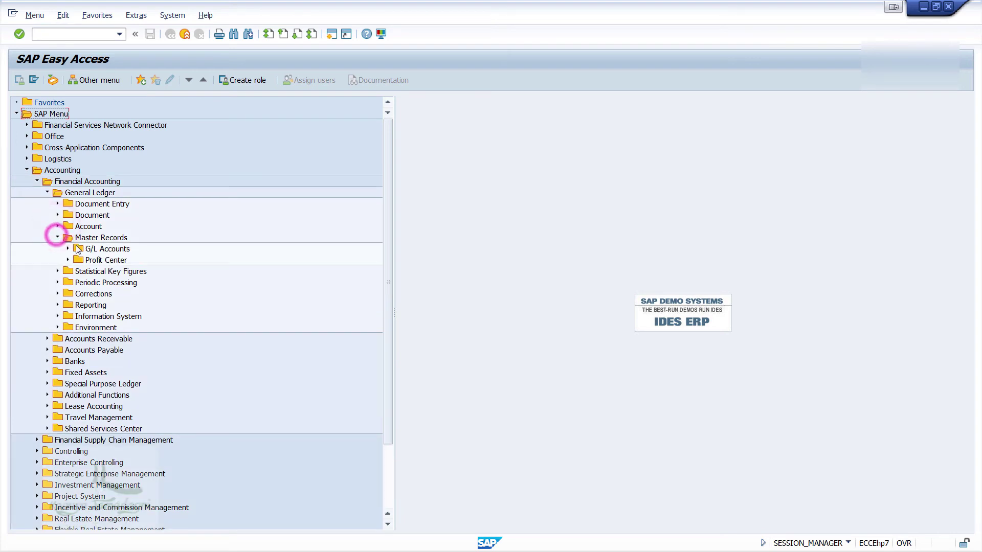
pyautogui.click(68, 249)
pyautogui.click(122, 261)
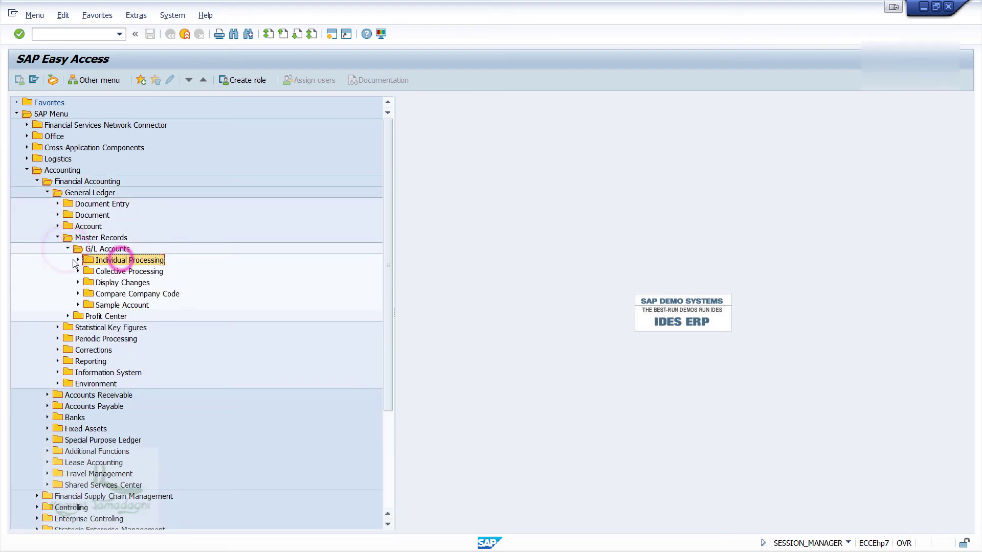
pyautogui.click(78, 260)
pyautogui.click(128, 271)
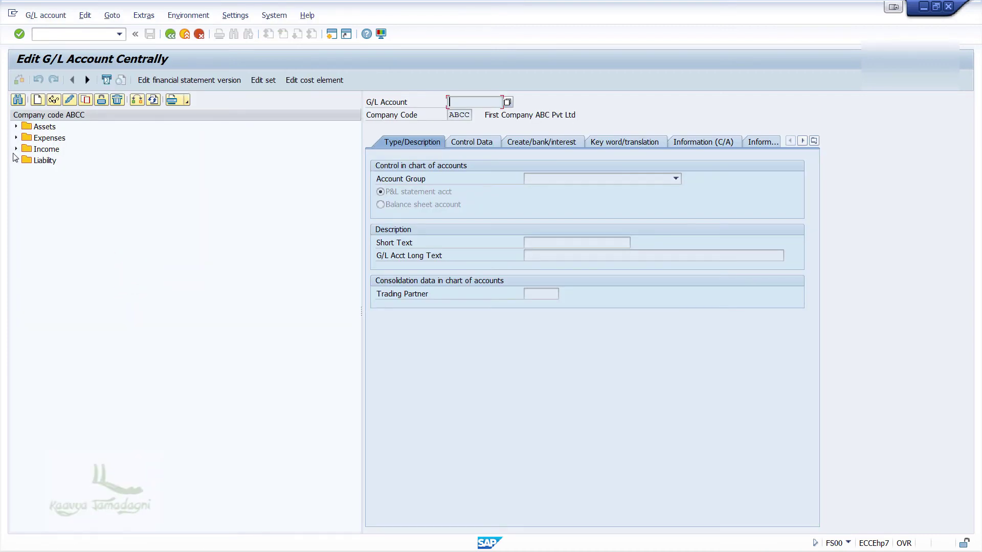
# Copy Assets account 000000002 to create new G/L account 3
pyautogui.click(15, 127)
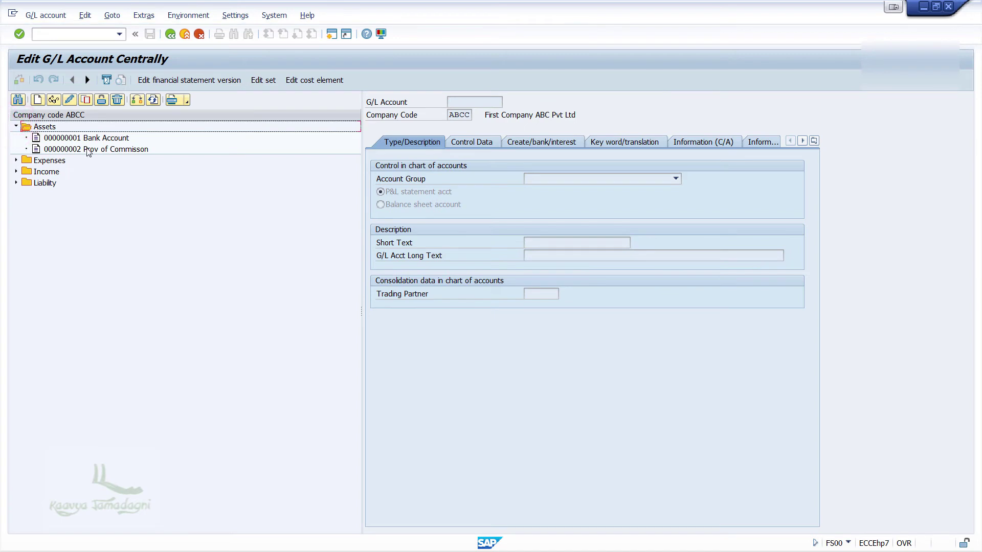
pyautogui.rightClick(87, 151)
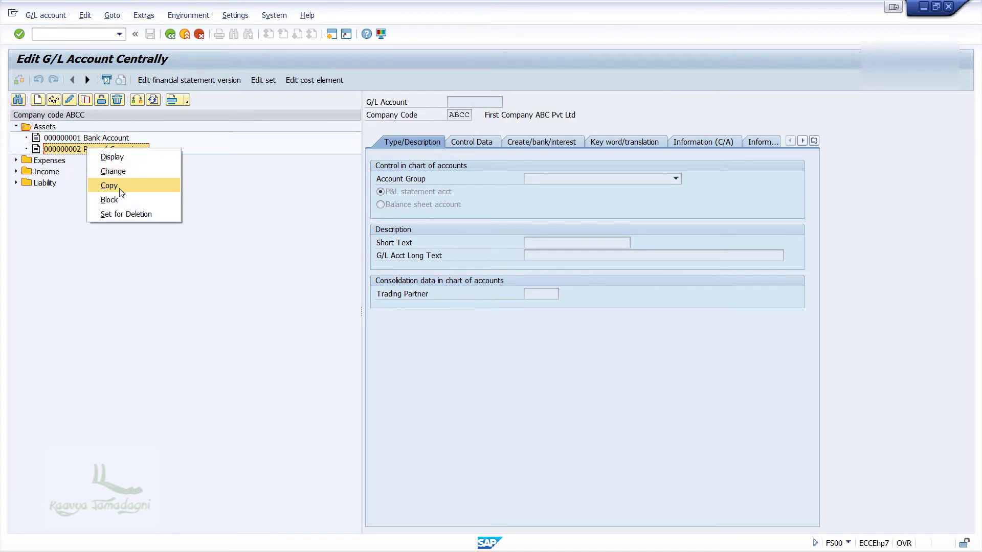
pyautogui.click(148, 184)
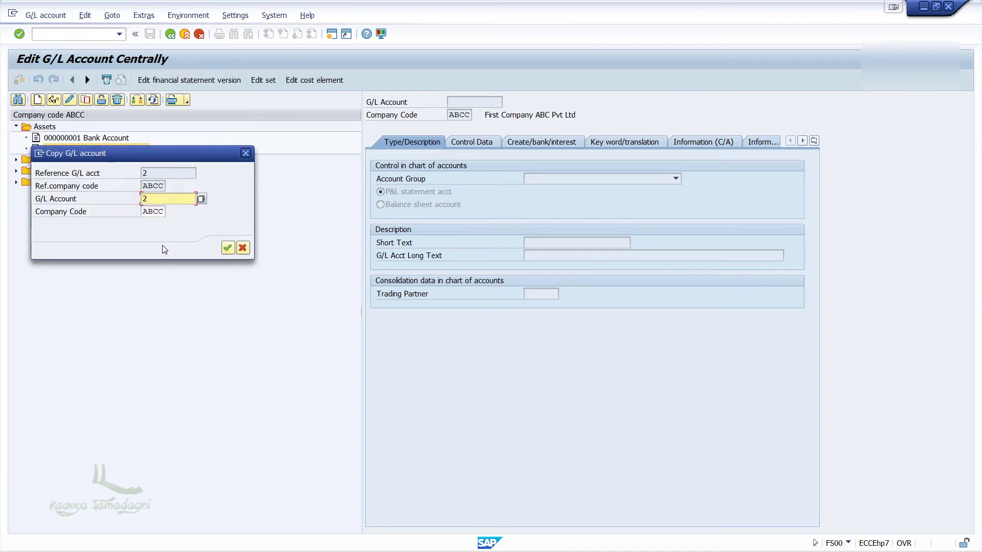
pyautogui.doubleClick(167, 196)
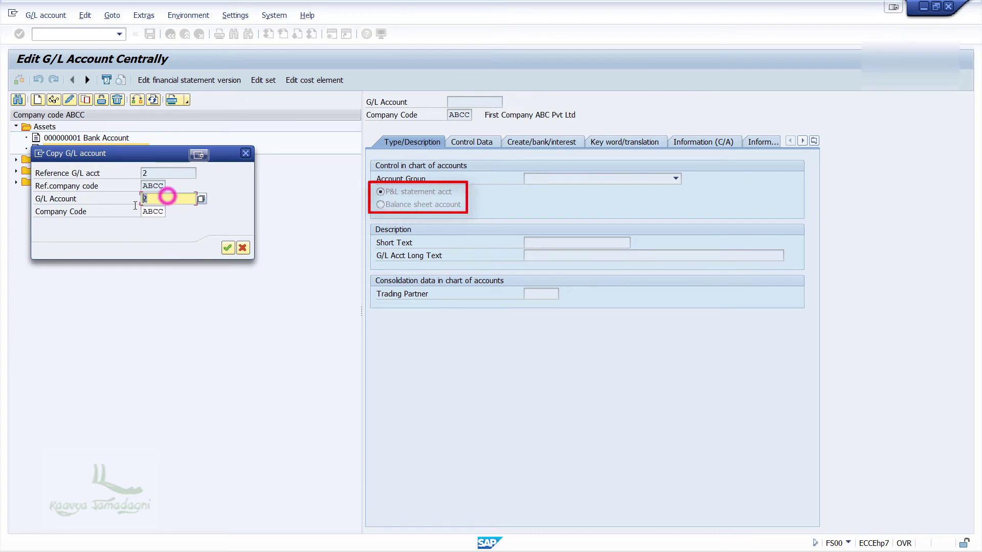
pyautogui.write('2')
pyautogui.write('3')
pyautogui.press('Return')
# Set short text 'Acc Receivable' and long text 'Account Receivable' on account 3
pyautogui.click(591, 243)
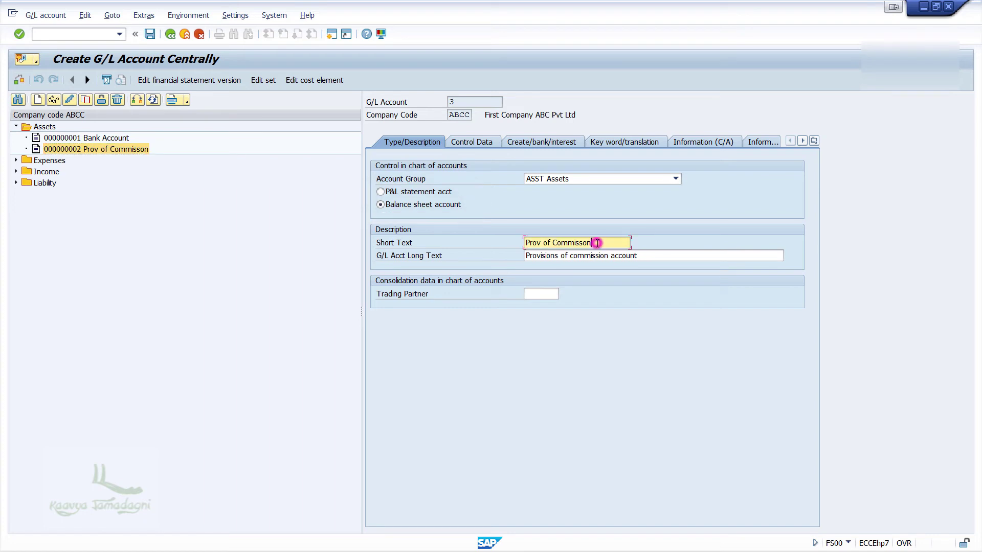
pyautogui.hotkey('shift', 'Home')
pyautogui.write('Acc Receivable')
pyautogui.press('Tab')
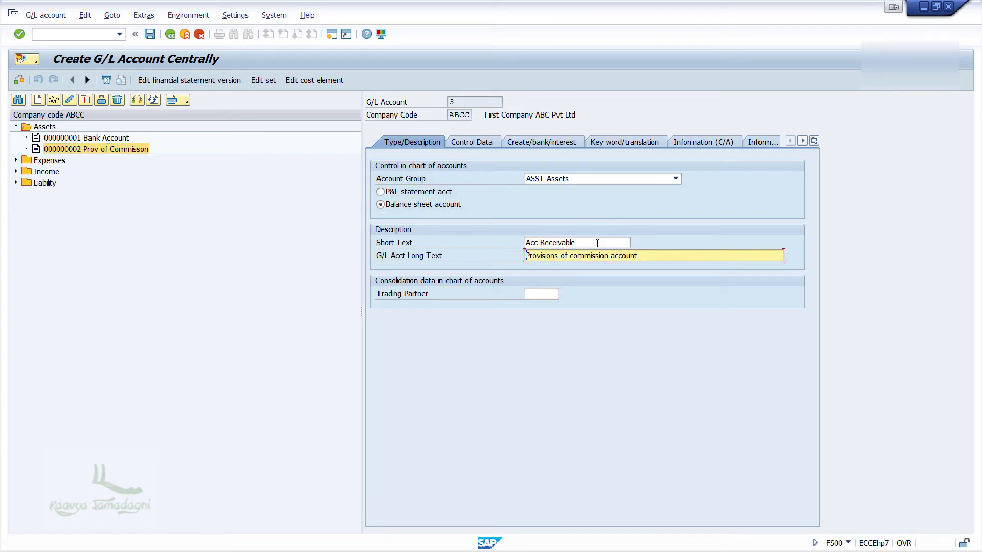
pyautogui.hotkey('shift', 'End')
pyautogui.write('Account Receivabl')
pyautogui.click(471, 142)
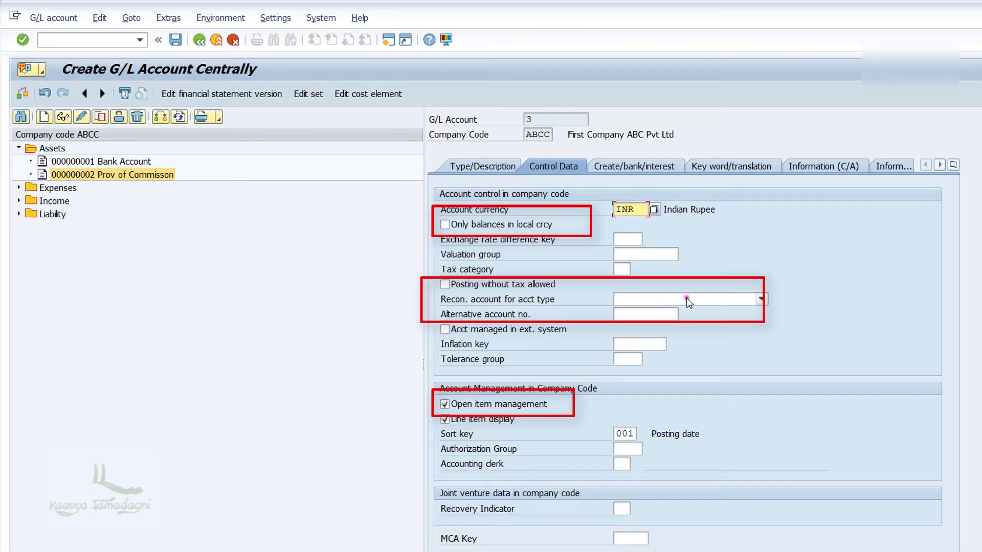
# Set the reconciliation account type to D Customers and uncheck Open item management
pyautogui.click(687, 298)
pyautogui.click(682, 326)
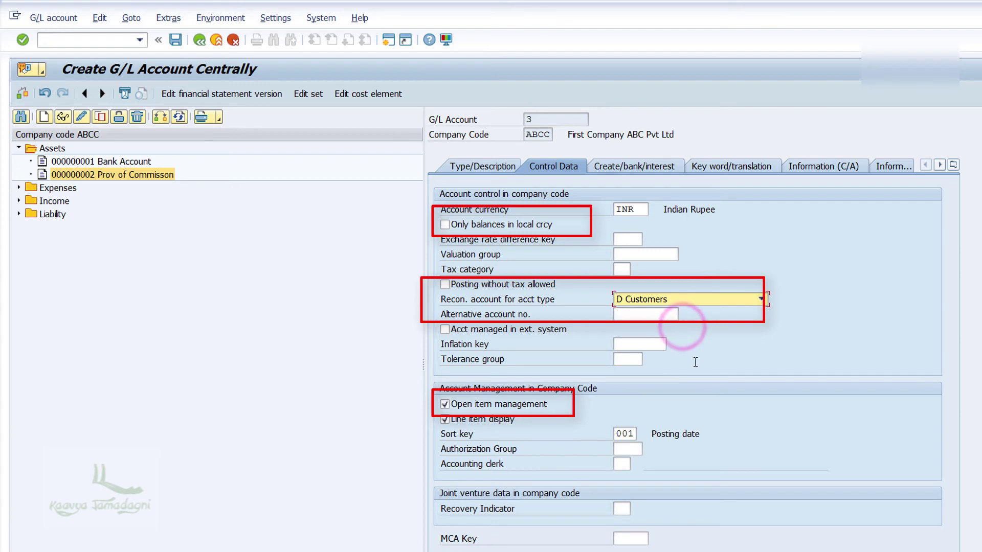
pyautogui.click(531, 403)
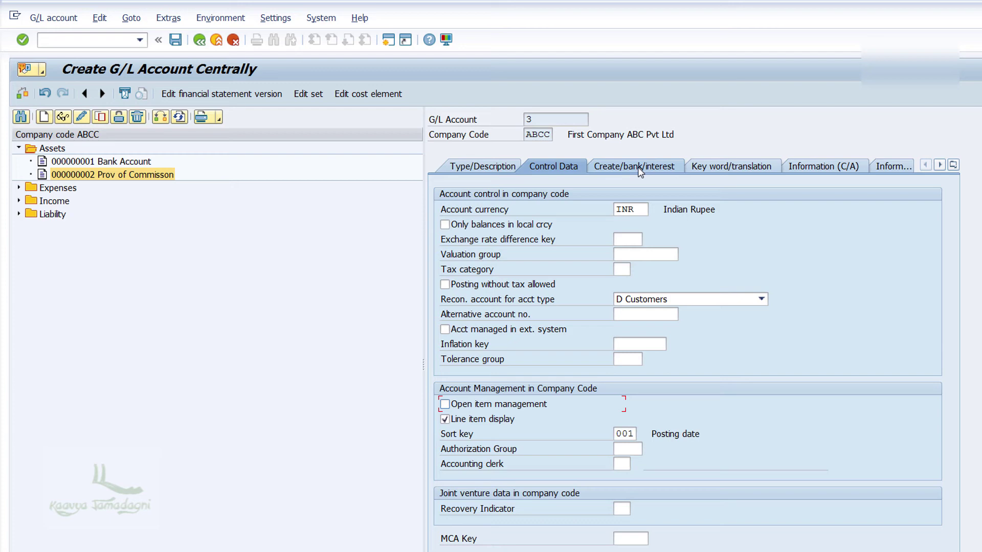
# Assign field status group G067 Reconciliation accounts to account 3 and save it
pyautogui.click(640, 169)
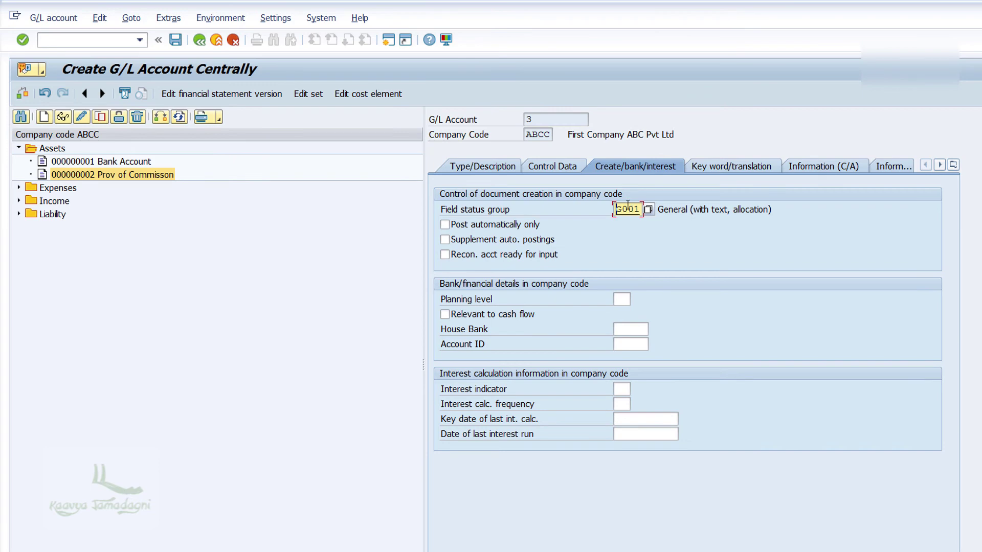
pyautogui.press('Return')
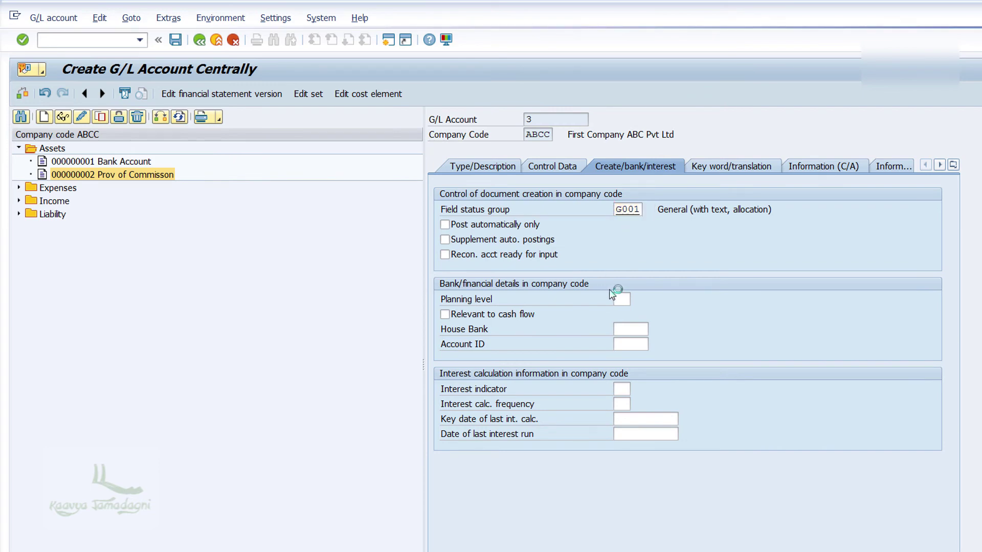
pyautogui.press('F4')
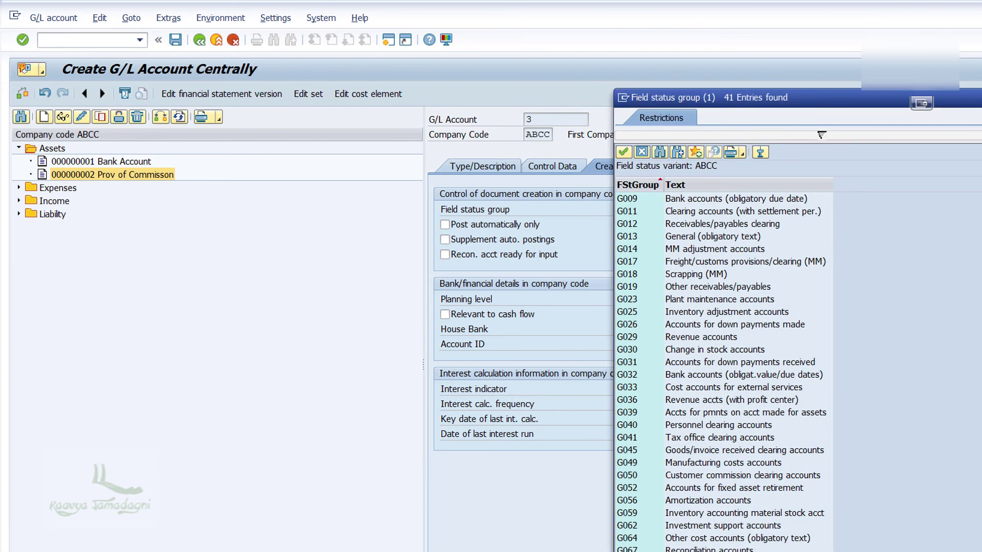
pyautogui.click(676, 549)
pyautogui.moveTo(758, 98); pyautogui.dragTo(830, 38)
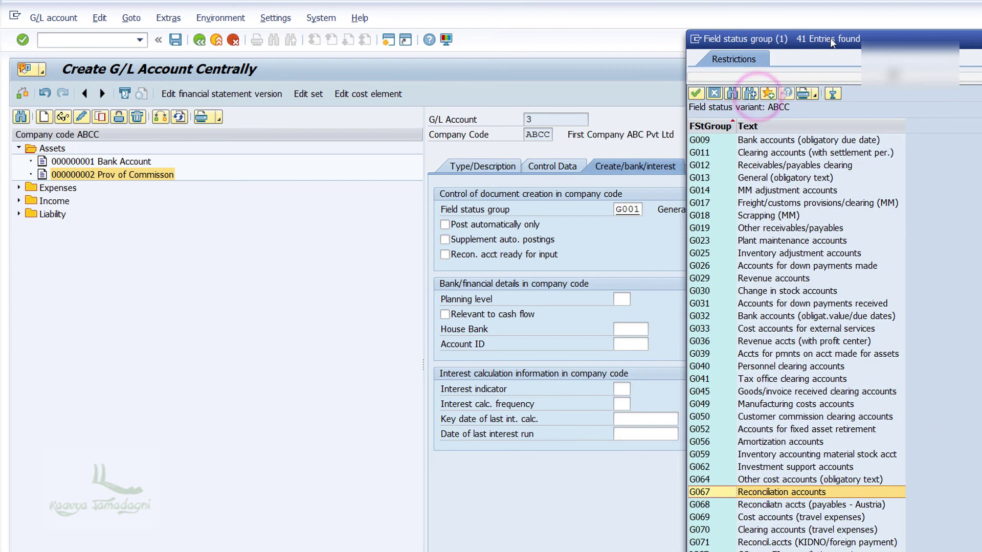
pyautogui.doubleClick(709, 493)
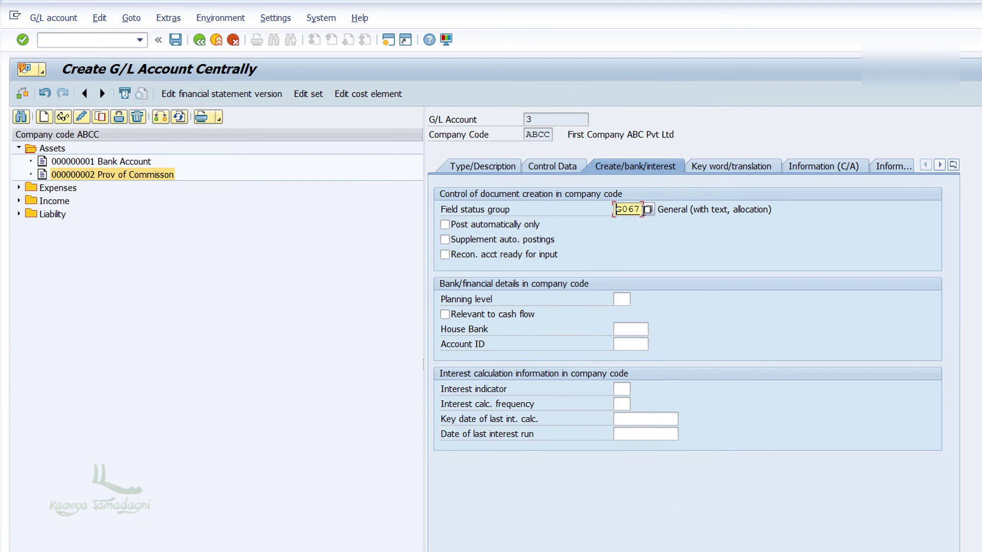
pyautogui.click(175, 41)
pyautogui.click(175, 41)
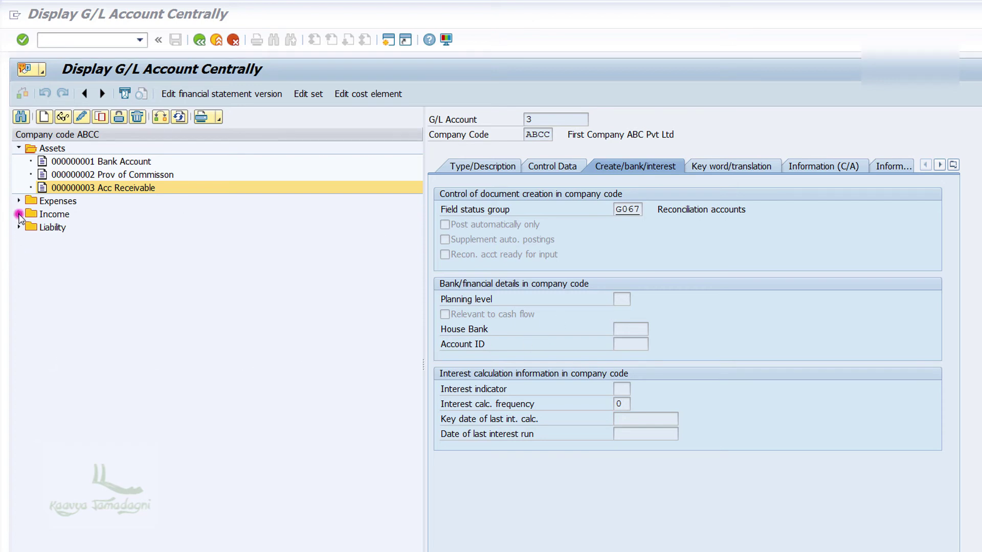
# Copy Income account 20000 Commission received to create new account 20001
pyautogui.click(19, 214)
pyautogui.rightClick(137, 230)
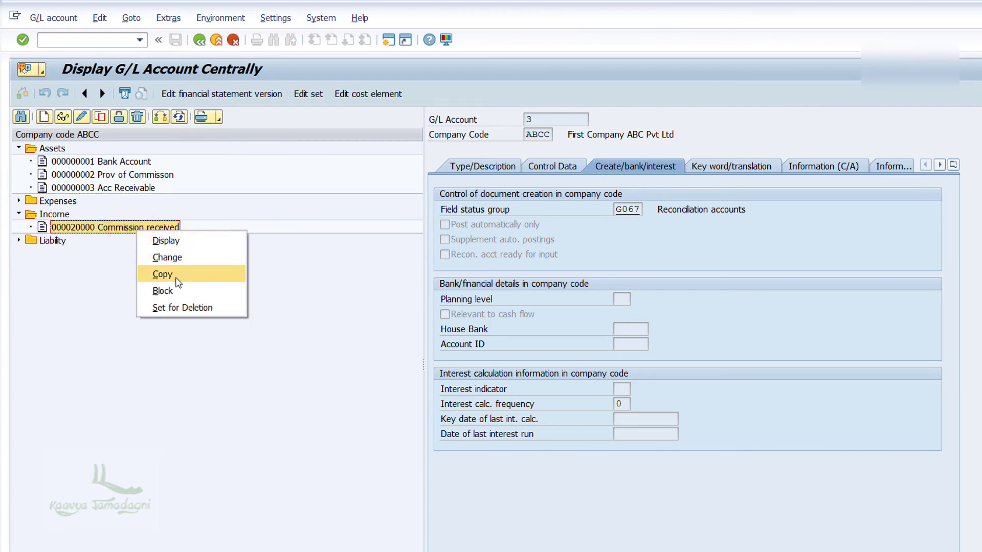
pyautogui.click(175, 276)
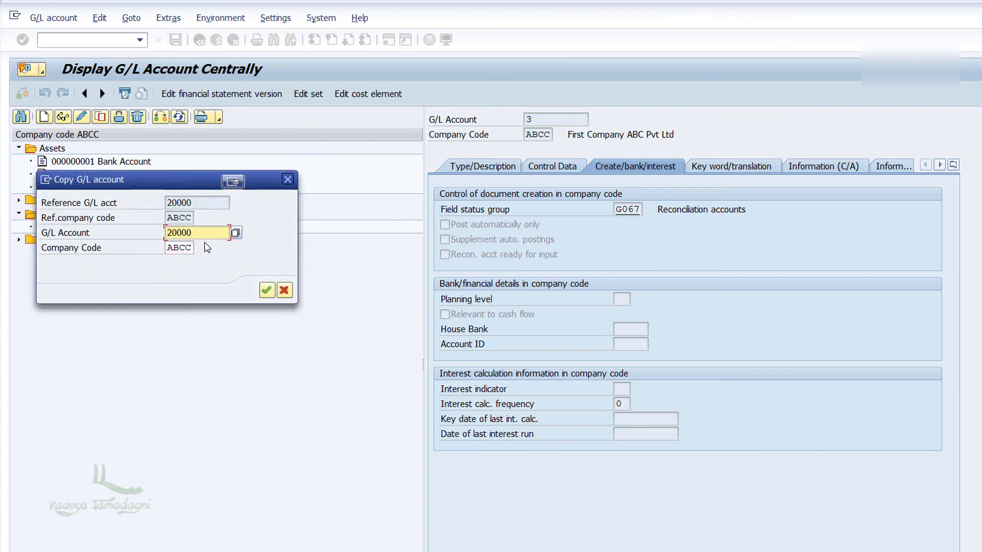
pyautogui.click(204, 233)
pyautogui.press('BackSpace')
pyautogui.write('1')
pyautogui.click(267, 290)
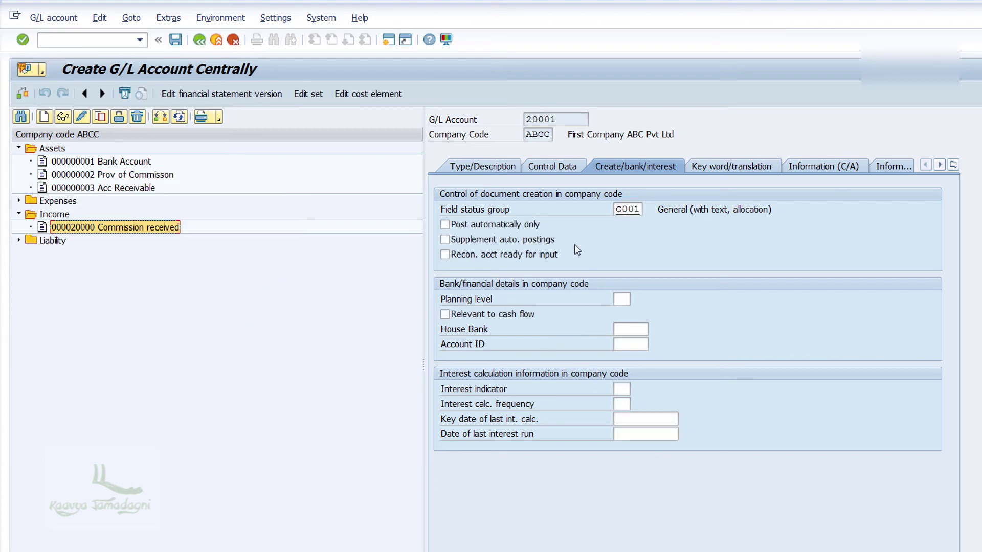
# Rename account 20001's text to 'Credit Sales' and save the account
pyautogui.click(465, 165)
pyautogui.doubleClick(698, 283)
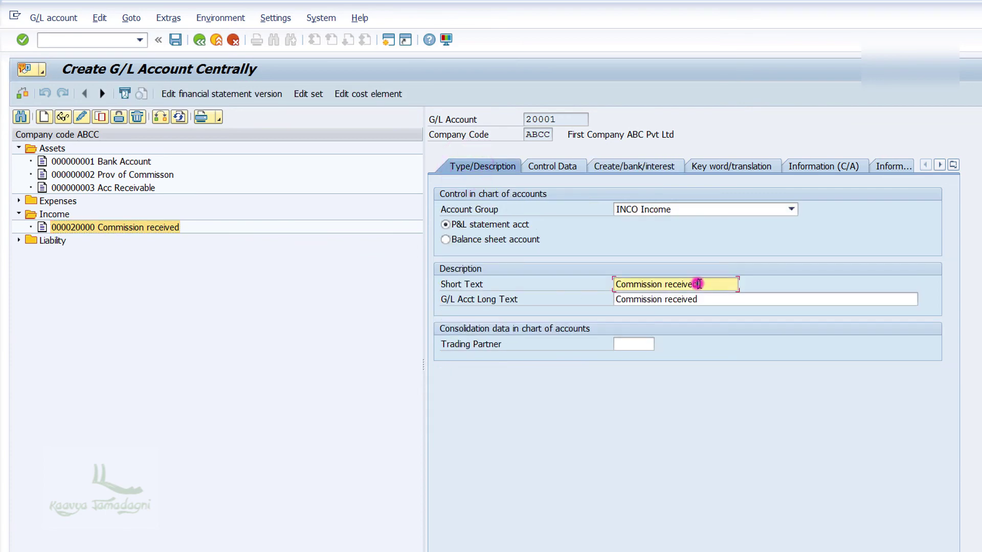
pyautogui.write('Credit Sales')
pyautogui.press('Tab')
pyautogui.write('Credit Sales')
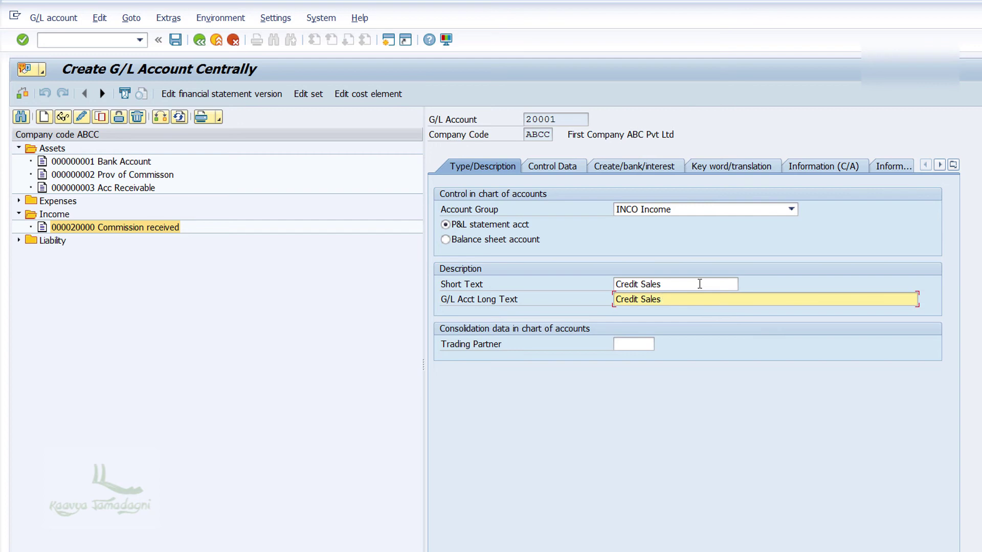
pyautogui.click(540, 167)
pyautogui.click(614, 166)
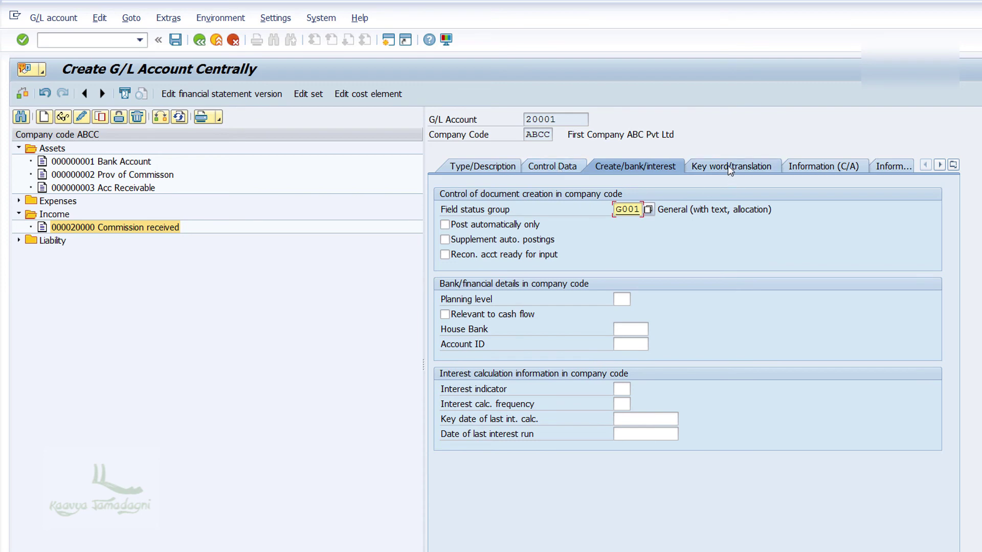
pyautogui.click(175, 40)
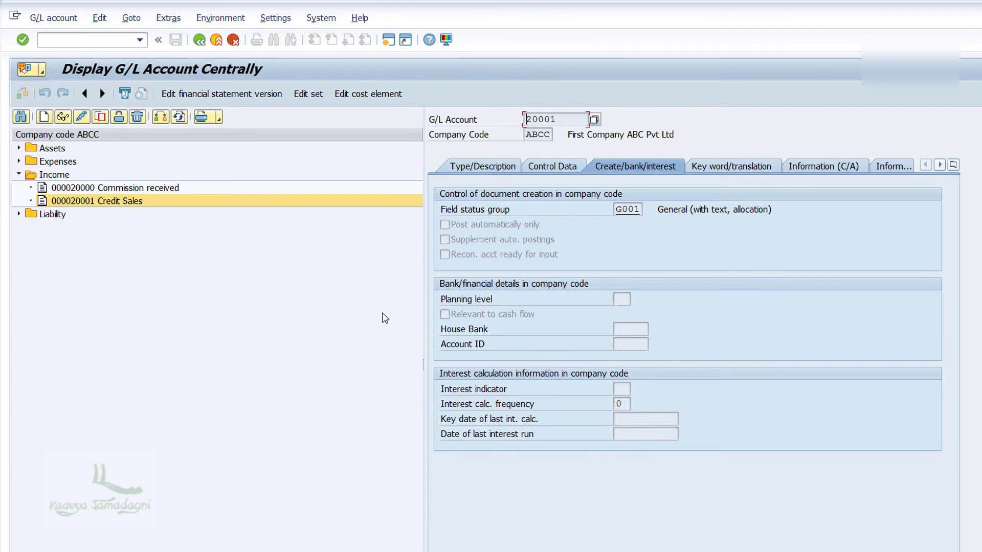
# Return to the SAP Easy Access menu with /n
pyautogui.click(80, 40)
pyautogui.write('/n')
pyautogui.press('Return')
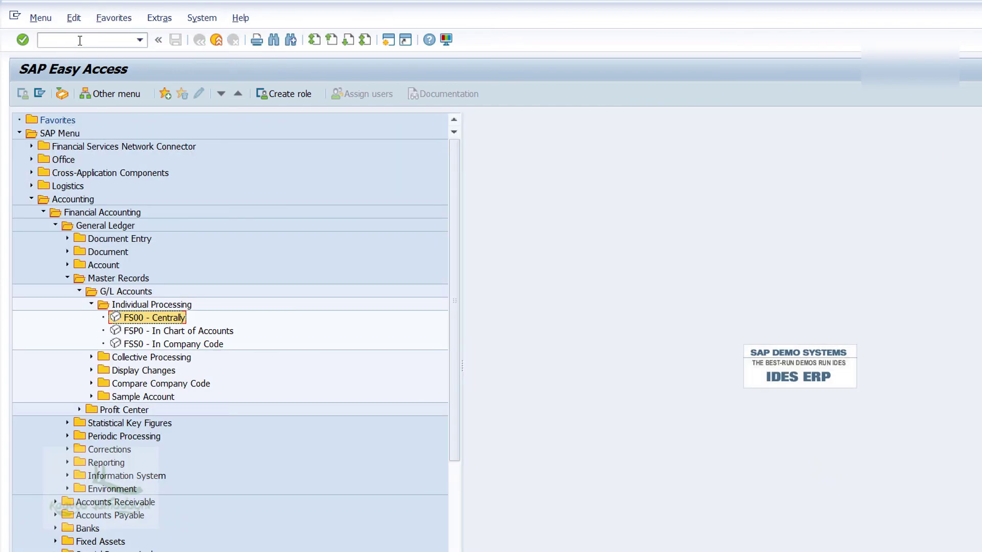
# Collapse the General Ledger folders and launch FD01 - Create from Accounts Receivable > Master Records
pyautogui.click(91, 304)
pyautogui.click(80, 292)
pyautogui.click(67, 277)
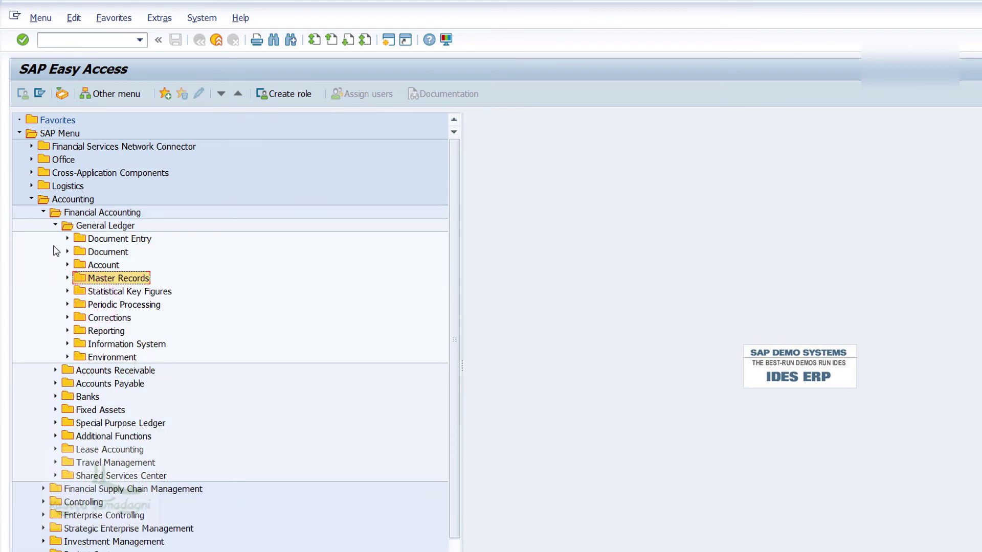
pyautogui.click(55, 226)
pyautogui.click(55, 239)
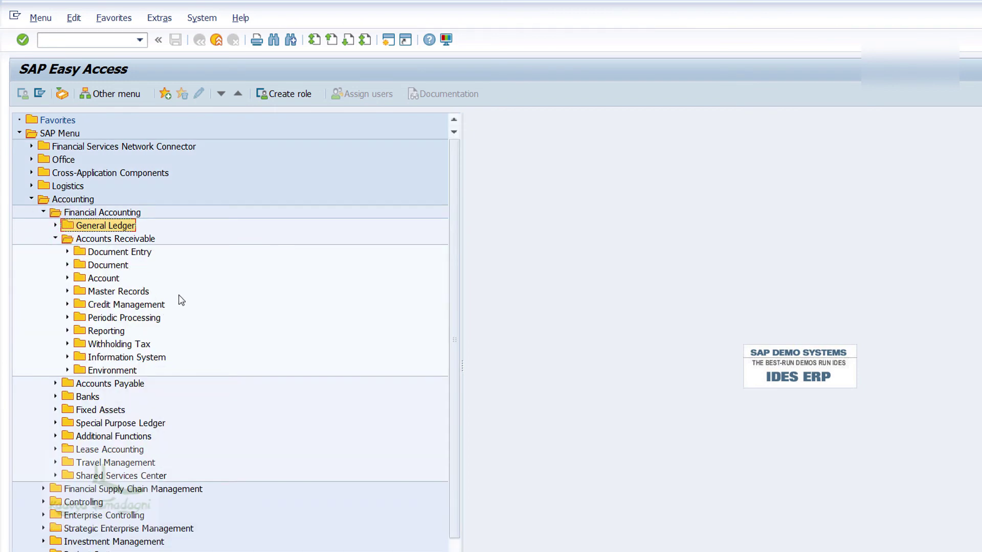
pyautogui.click(67, 292)
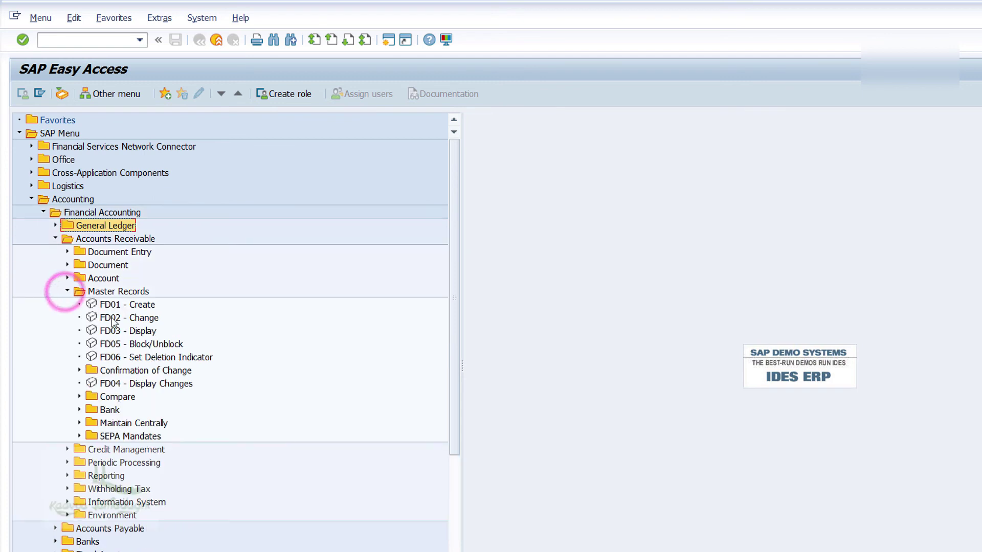
pyautogui.click(137, 306)
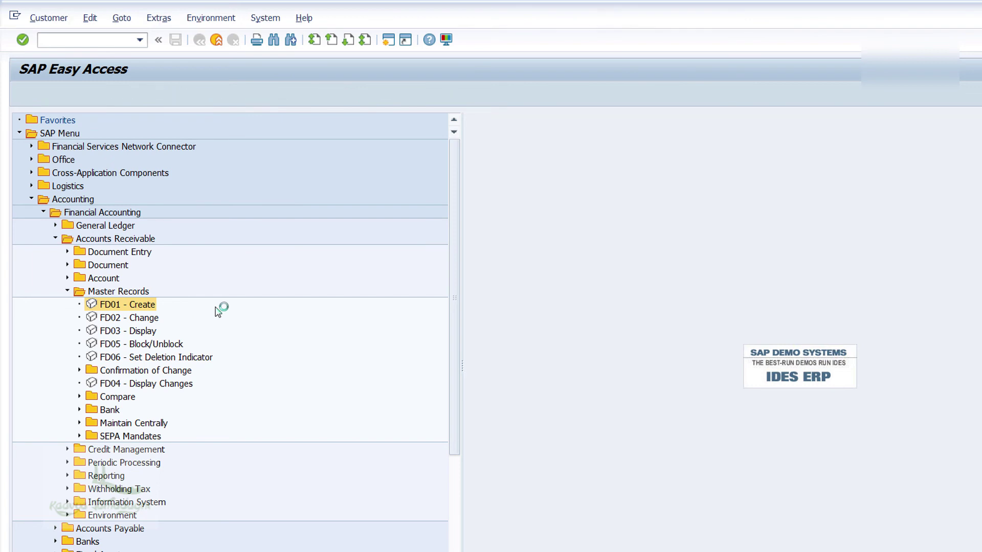
# Choose the ABCC customer account group and continue to the customer's general data screen
pyautogui.click(348, 144)
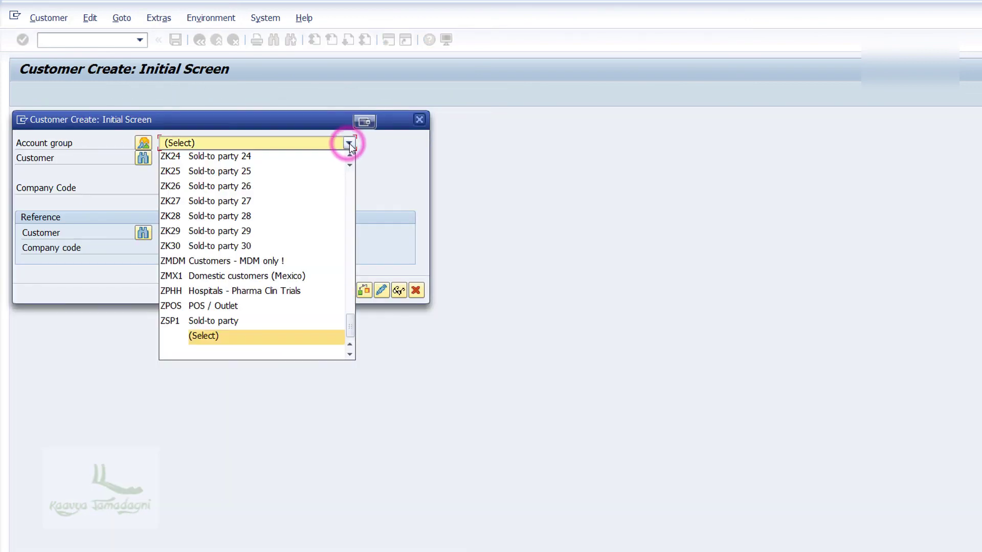
pyautogui.scroll(4, 265, 284)
pyautogui.scroll(15, 247, 280)
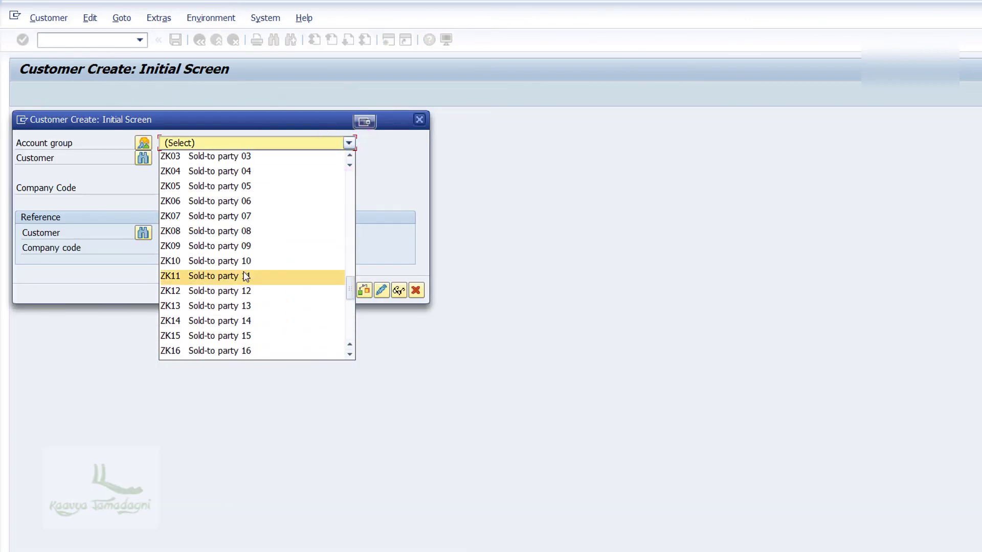
pyautogui.scroll(-3, 246, 247)
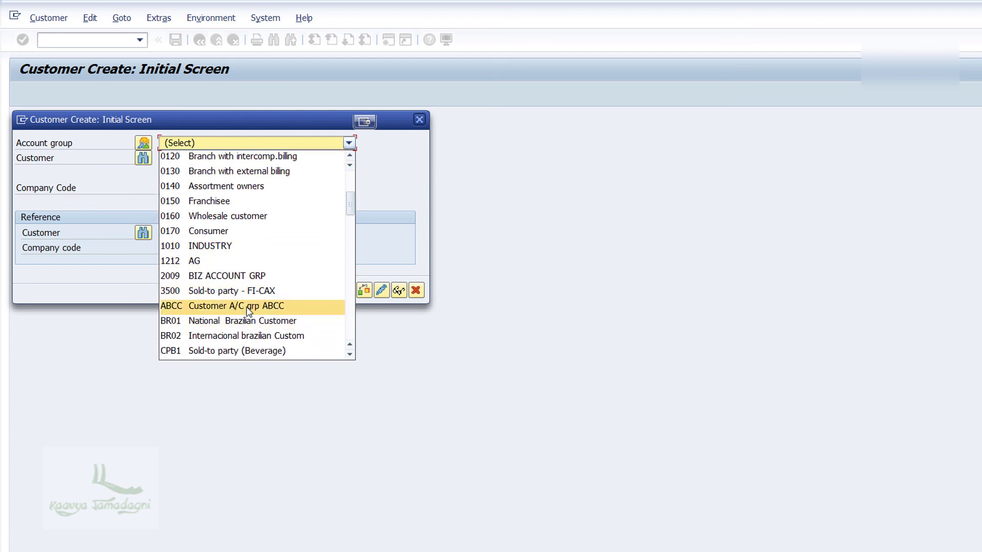
pyautogui.click(246, 306)
pyautogui.click(231, 160)
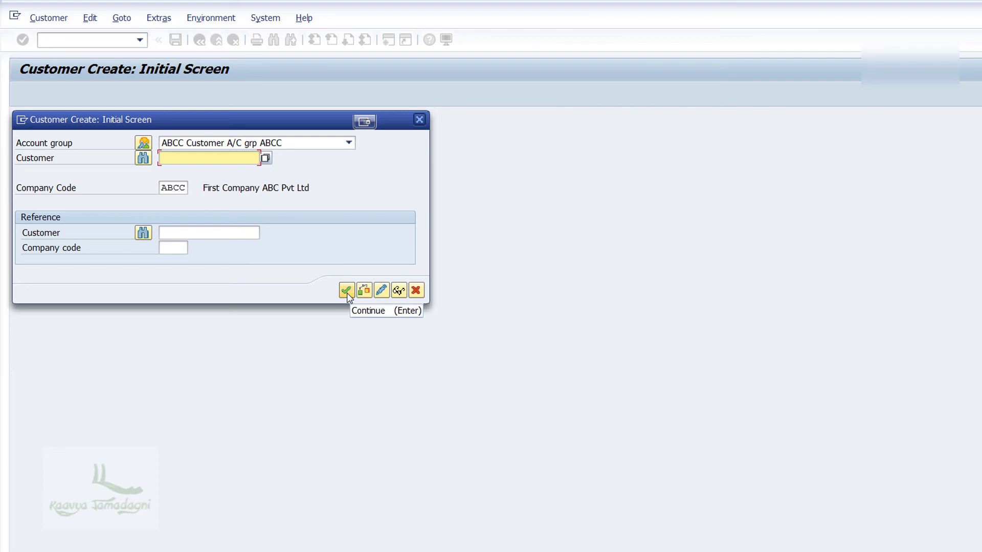
pyautogui.click(346, 293)
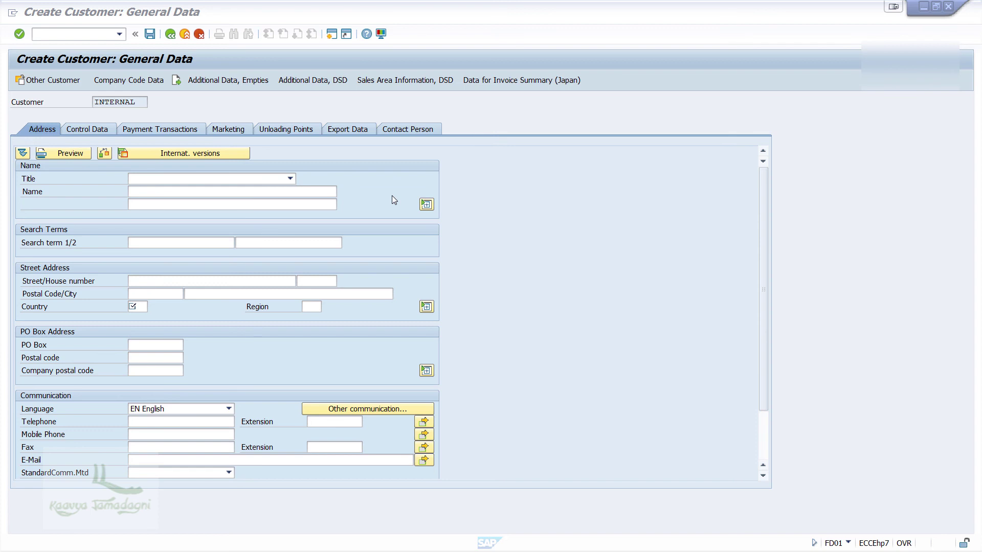
# Set the customer title to Company and the name to Amazon
pyautogui.click(290, 178)
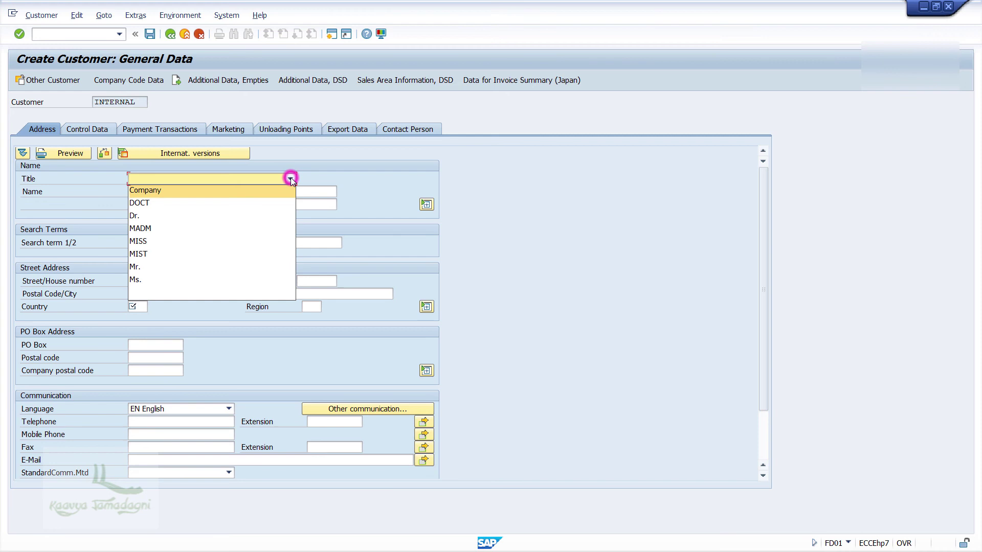
pyautogui.click(213, 190)
pyautogui.click(214, 191)
pyautogui.write('Amazon')
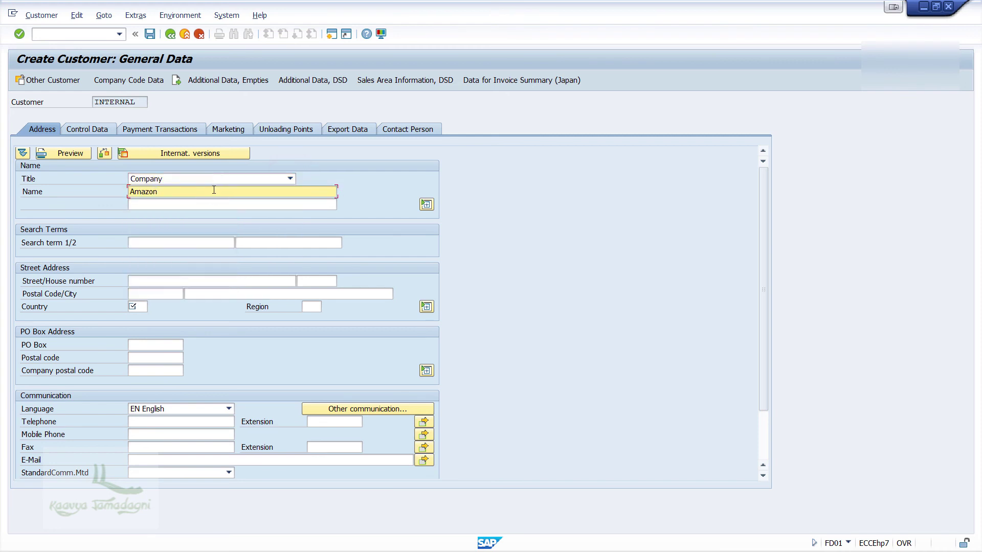
pyautogui.press('Tab')
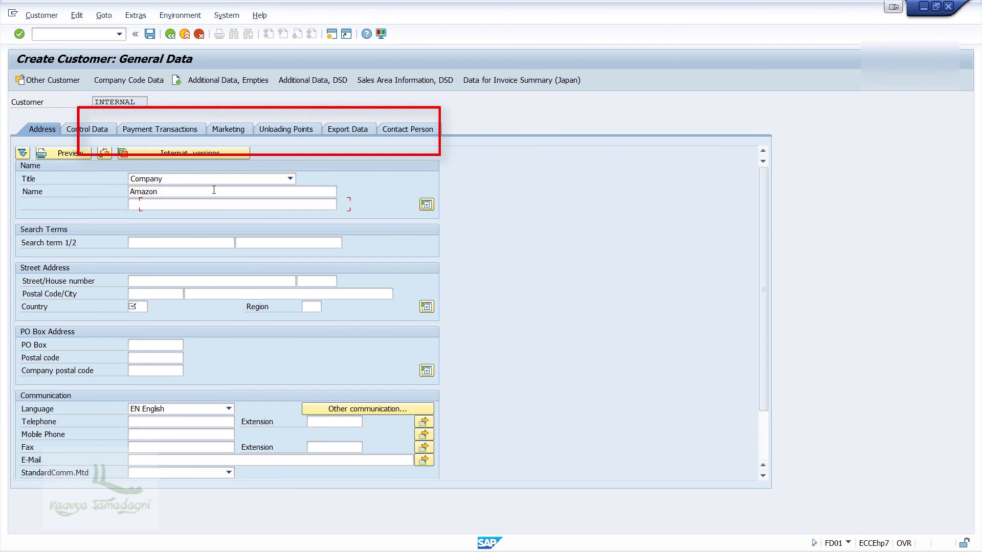
# Enter the address: street 6th cross, postal code 560037, city Bangalore, country IN
pyautogui.click(153, 281)
pyautogui.write('6th cross')
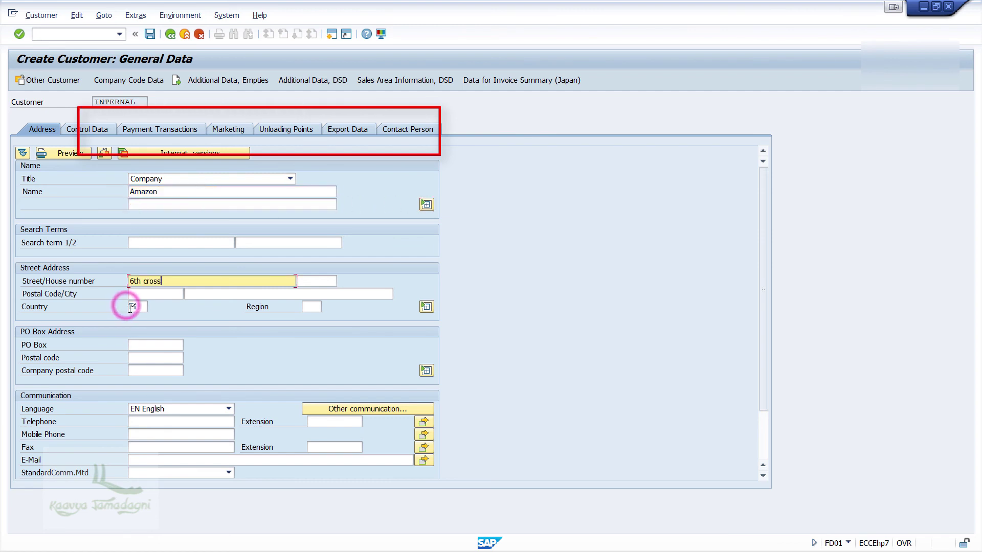
pyautogui.click(157, 292)
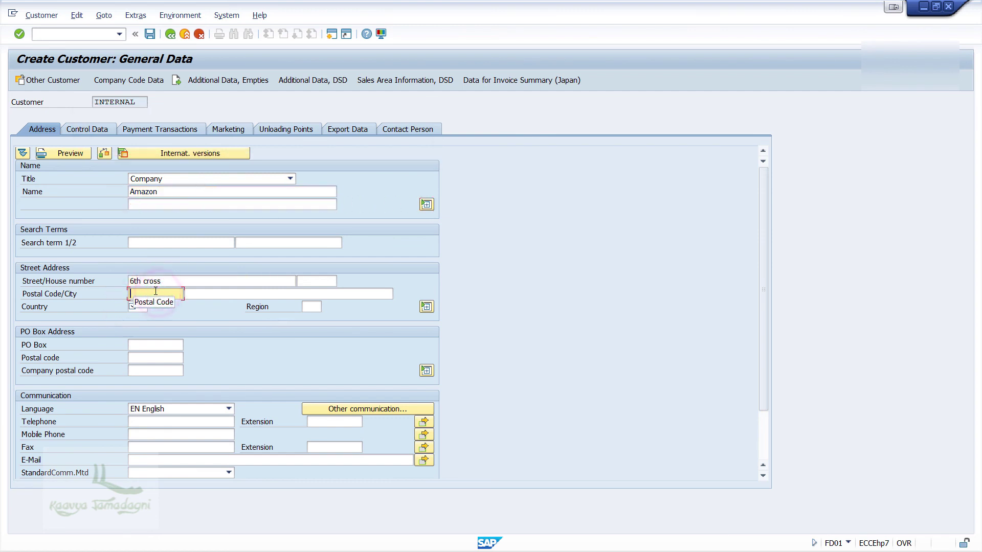
pyautogui.write('560037')
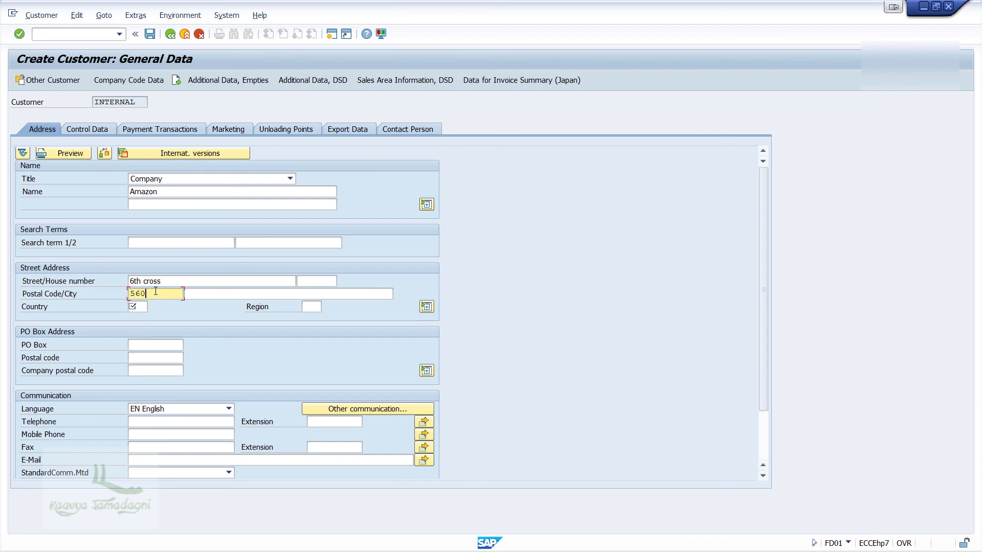
pyautogui.press('Tab')
pyautogui.write('Bangalore')
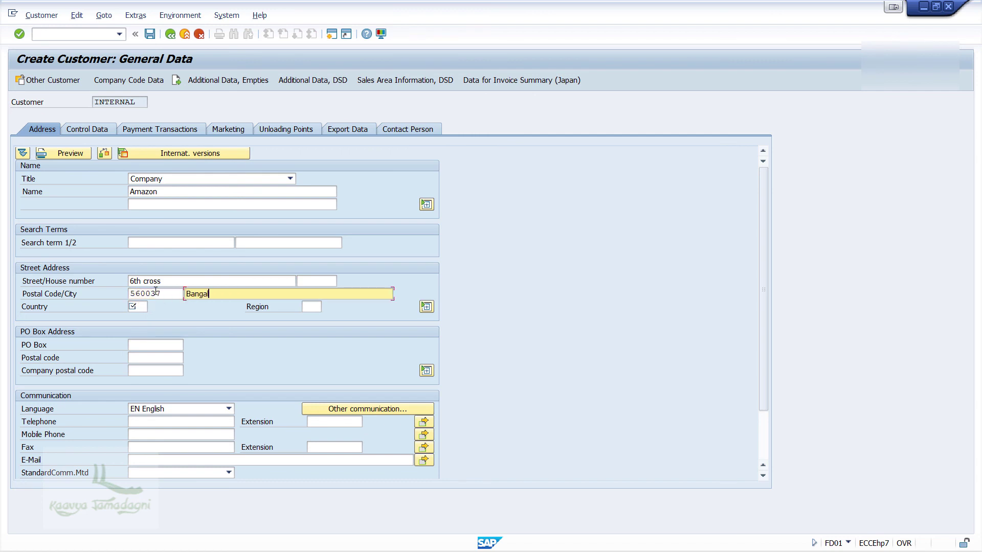
pyautogui.press('Tab')
pyautogui.write('IN')
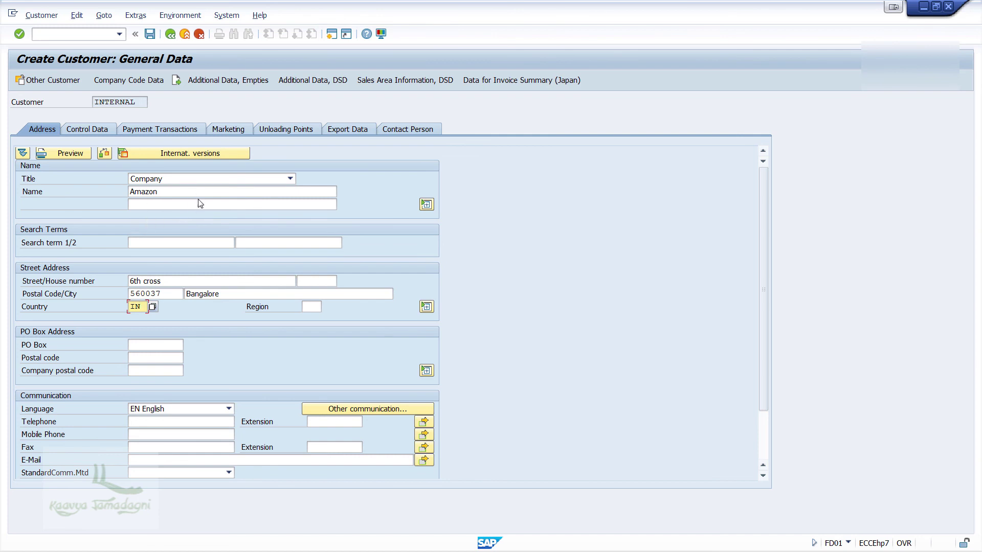
pyautogui.click(237, 296)
pyautogui.scroll(-1, 256, 317)
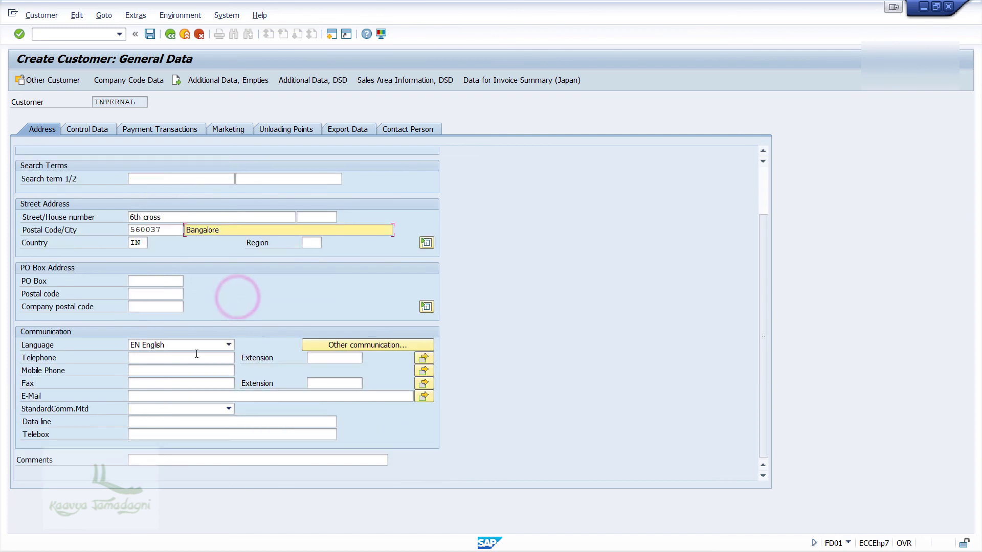
# Fill in the customer's mobile phone number and go to the company code data
pyautogui.click(185, 370)
pyautogui.write('9999999999')
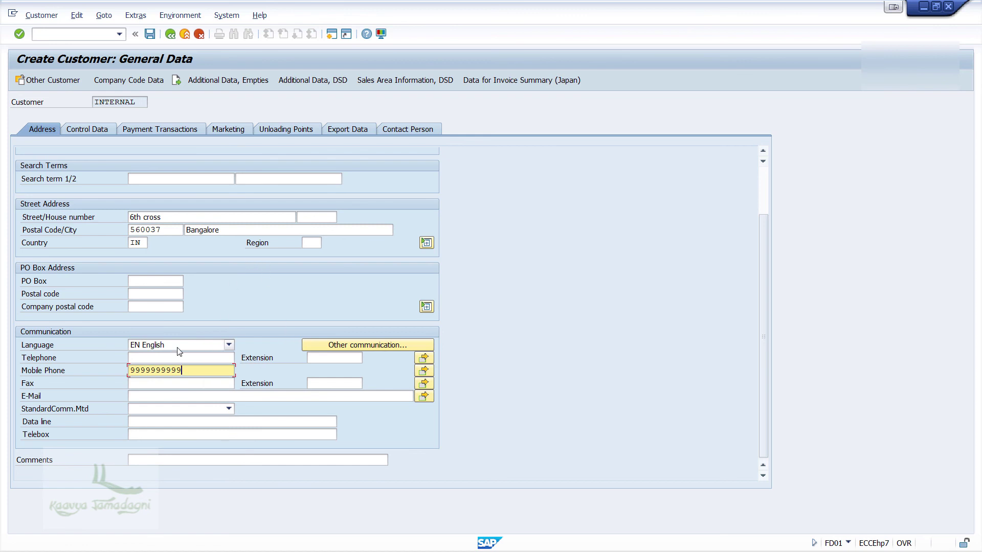
pyautogui.scroll(3, 156, 240)
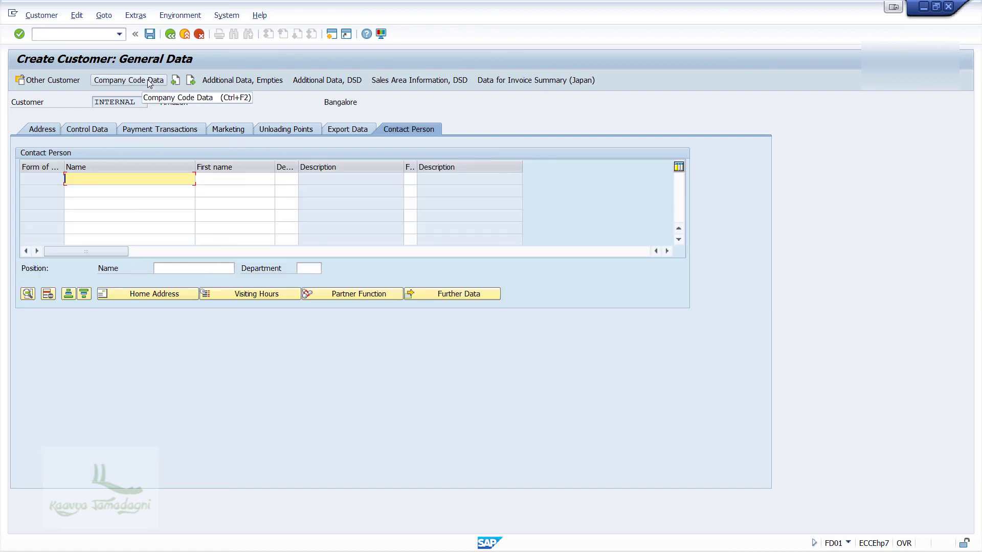
pyautogui.click(149, 80)
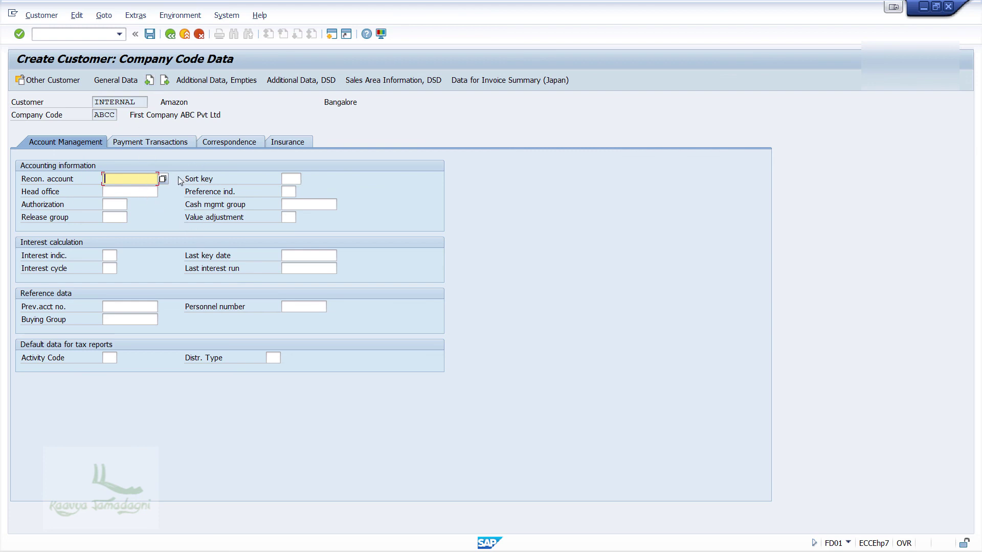
# Assign Amazon reconciliation account 3 (Account Receivable) and review the payment transaction settings
pyautogui.click(161, 178)
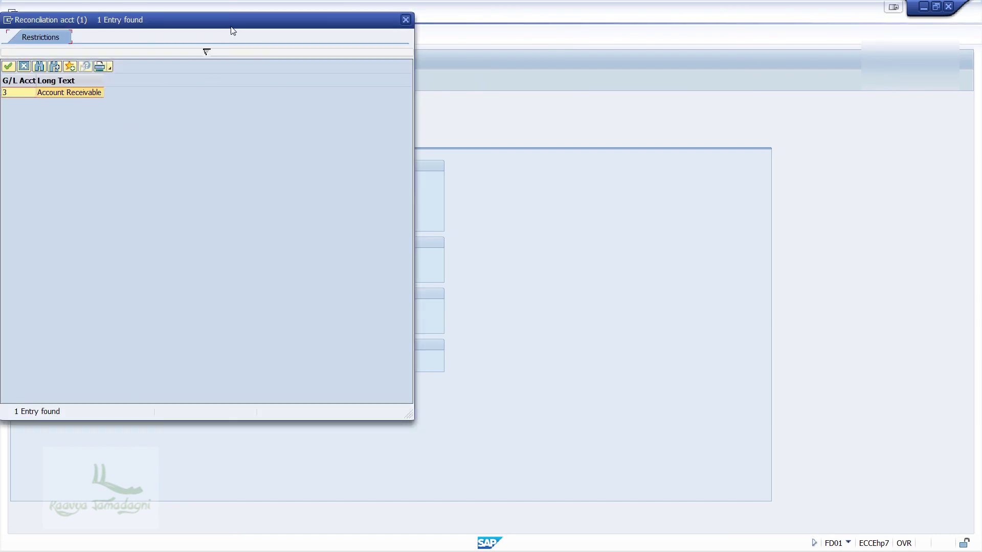
pyautogui.moveTo(233, 31); pyautogui.dragTo(470, 73)
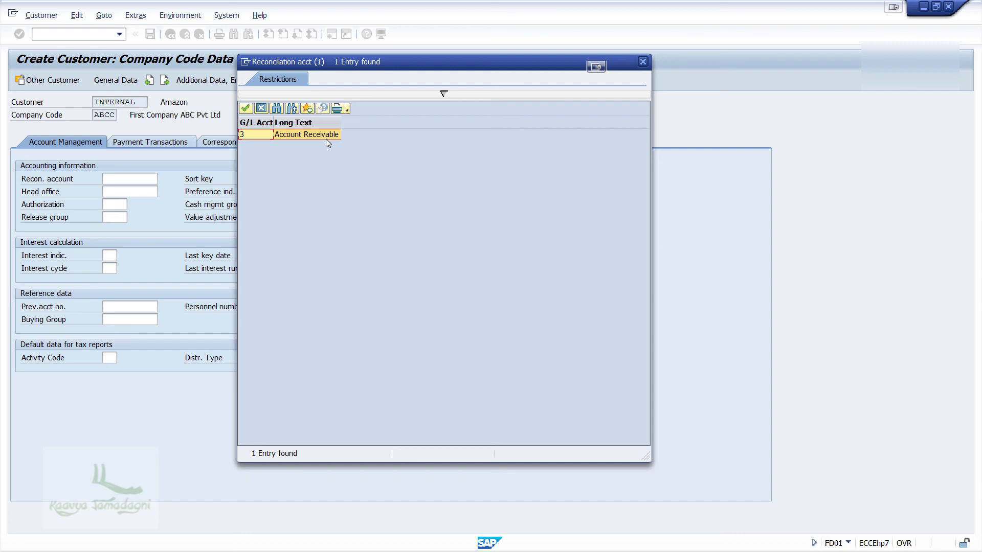
pyautogui.doubleClick(299, 134)
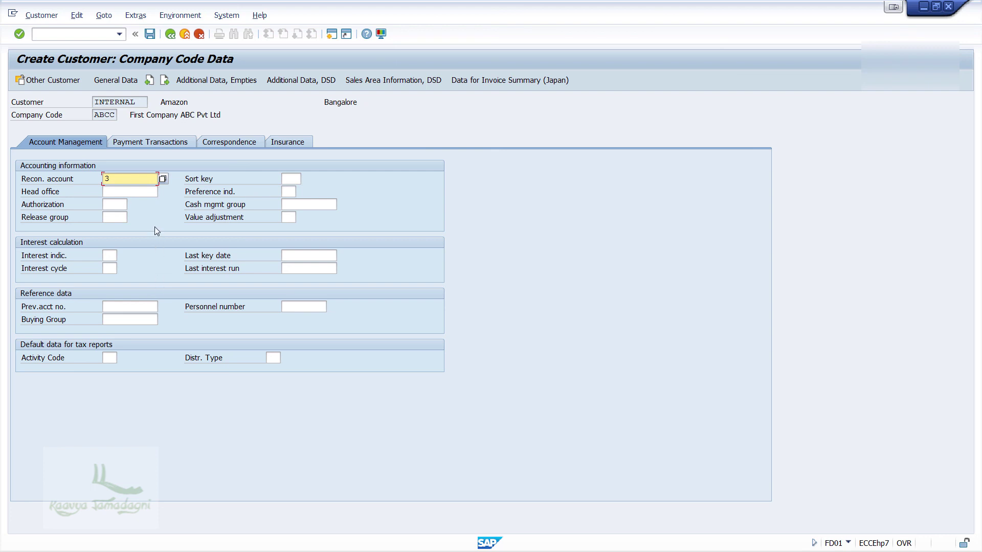
pyautogui.click(159, 143)
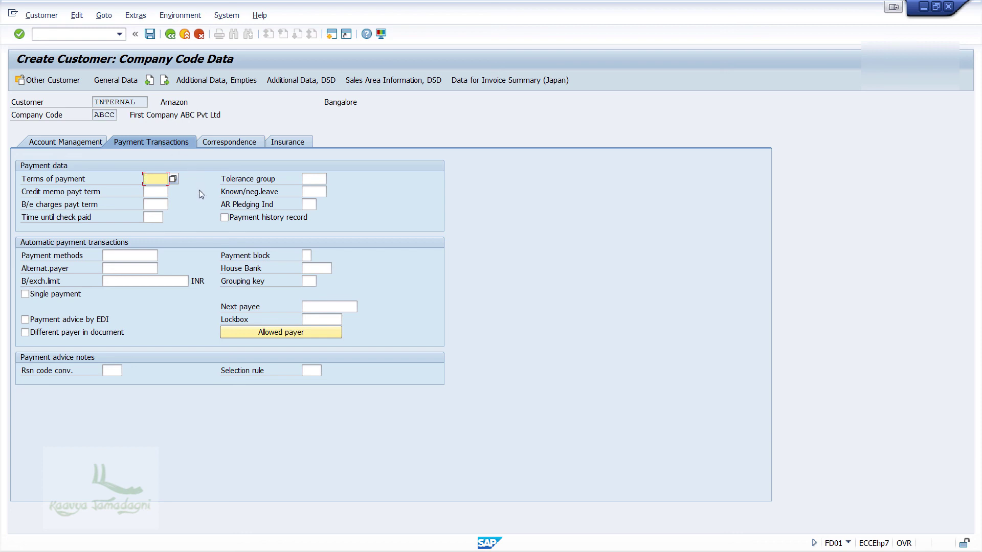
pyautogui.click(151, 34)
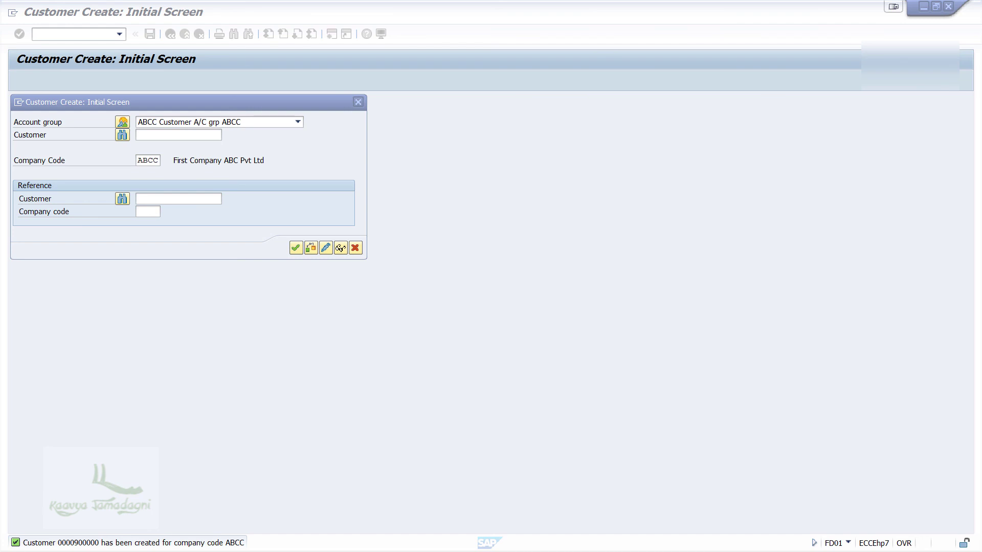
# Create customer Ebay with title Company, plus the customer's mobile number and e-mail address
pyautogui.press('Return')
pyautogui.click(208, 176)
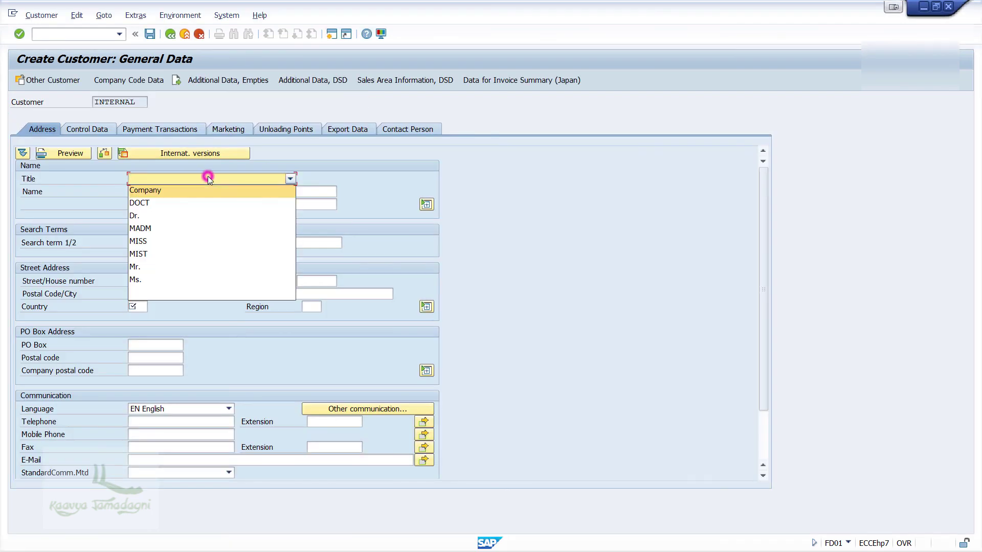
pyautogui.click(208, 191)
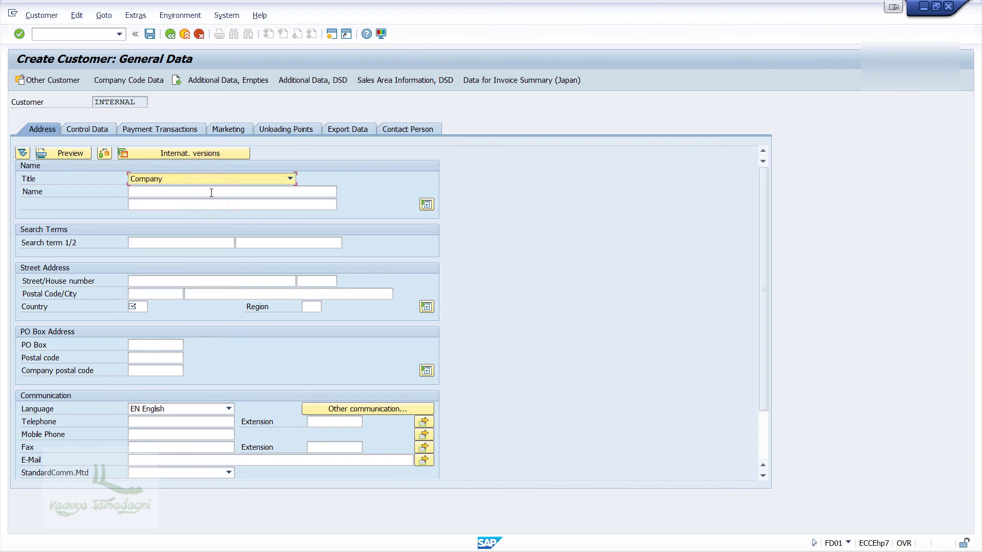
pyautogui.click(211, 193)
pyautogui.write('Ebay')
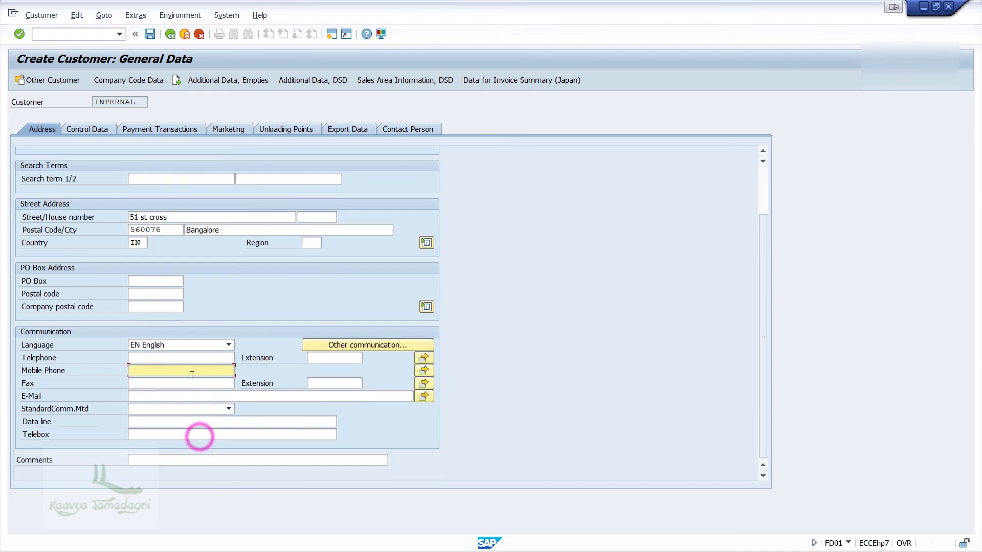
pyautogui.write('8888888888')
pyautogui.click(156, 393)
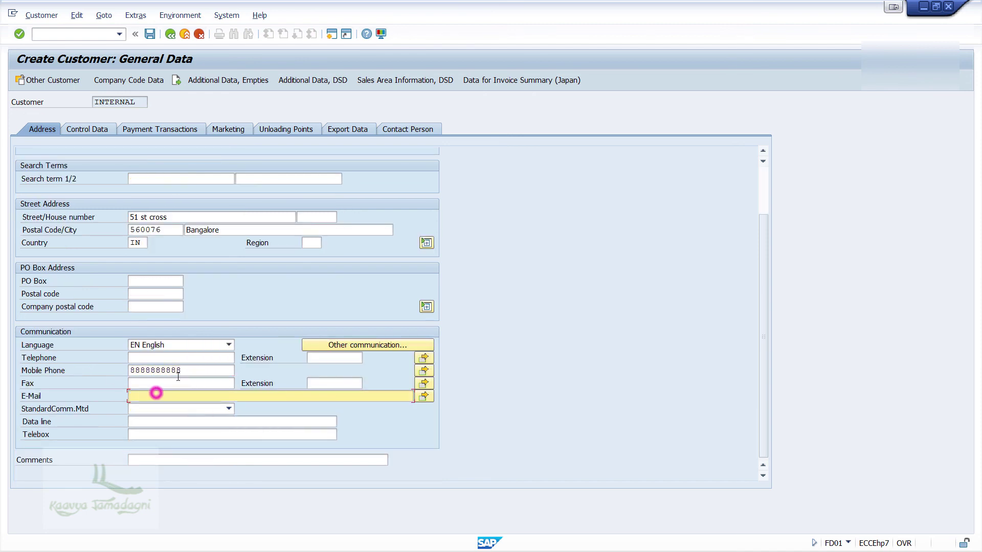
pyautogui.press('Return')
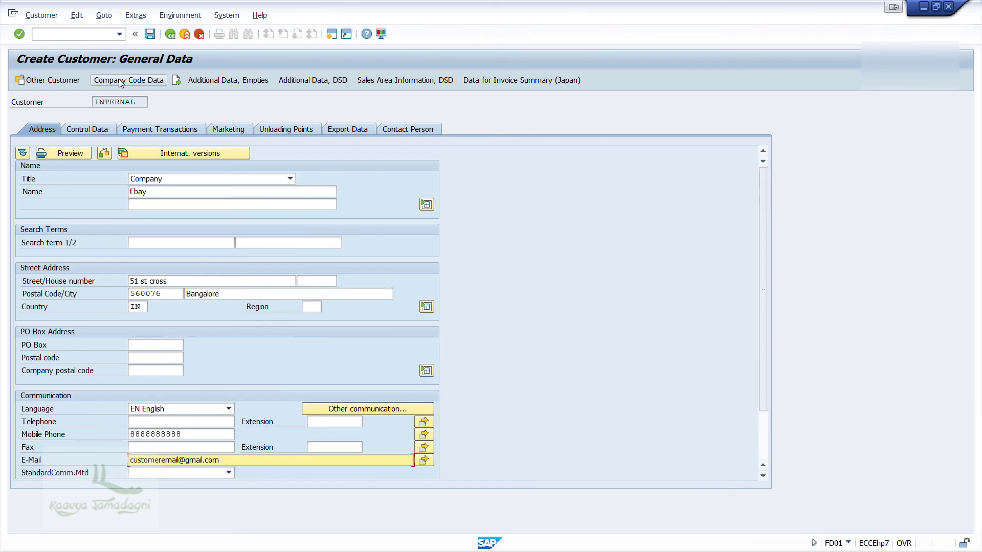
# Give Ebay reconciliation account 3 (Account Receivable) in its ABCC company code data
pyautogui.click(121, 80)
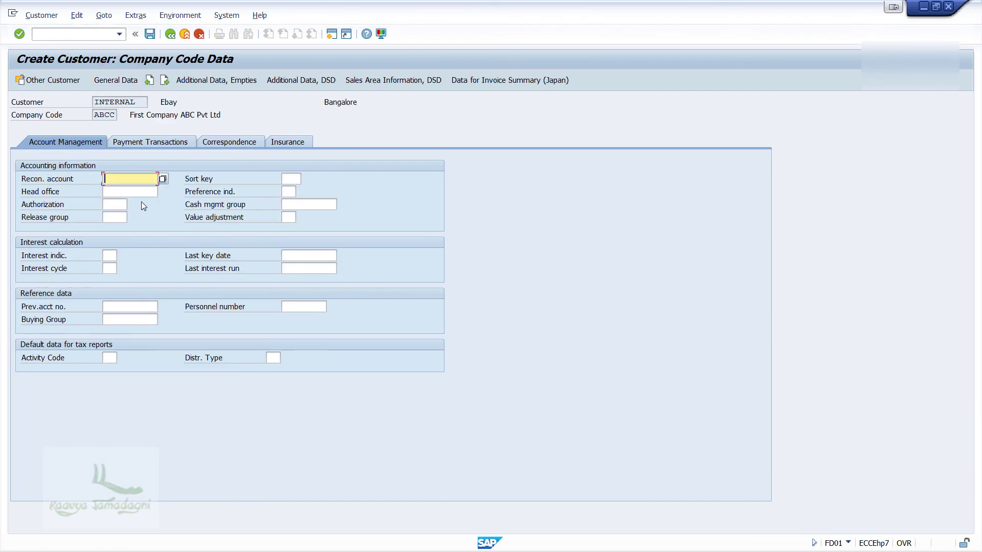
pyautogui.press('F4')
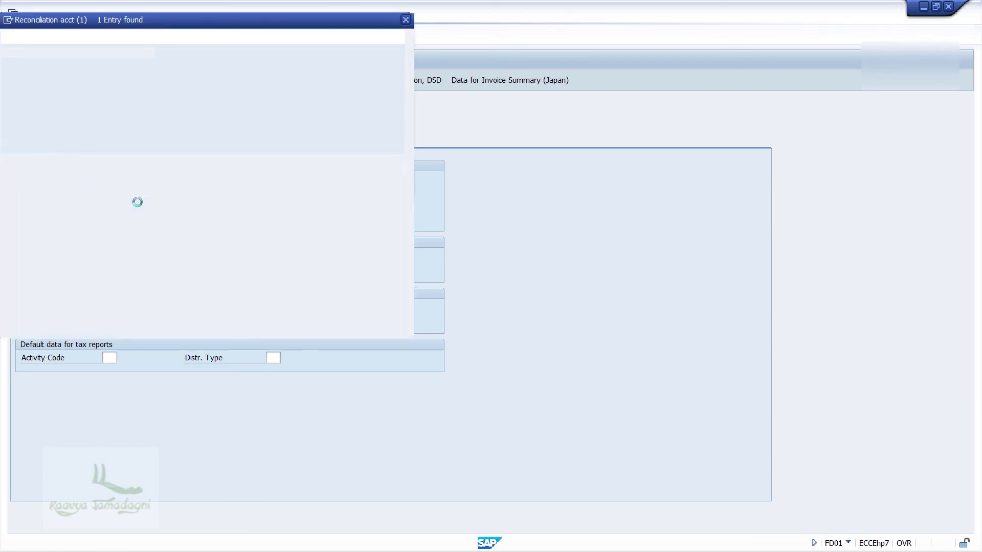
pyautogui.click(84, 95)
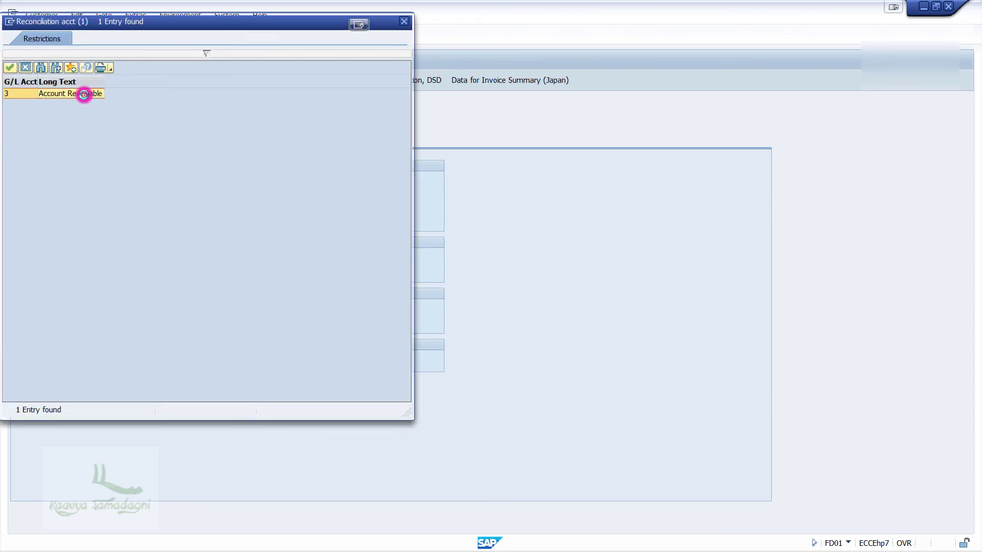
pyautogui.click(149, 35)
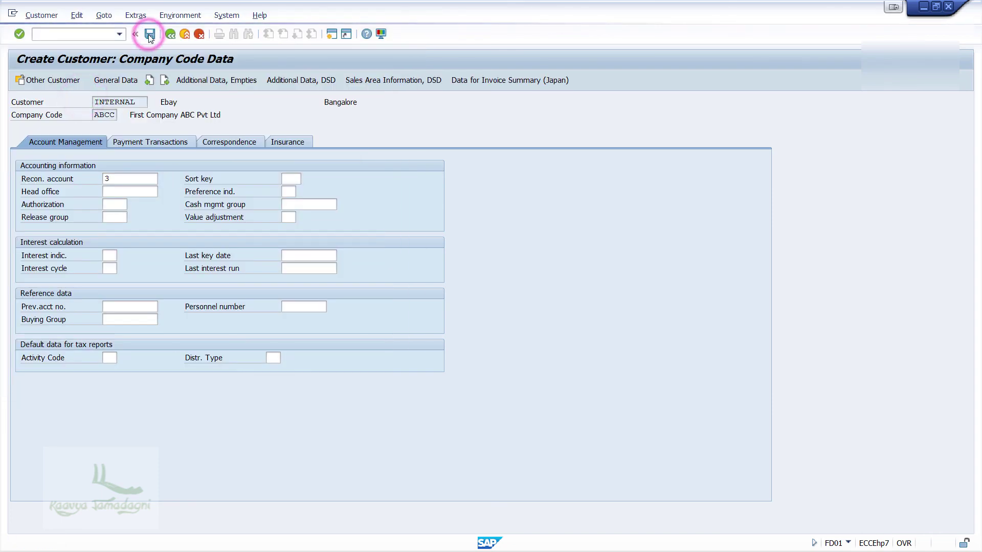